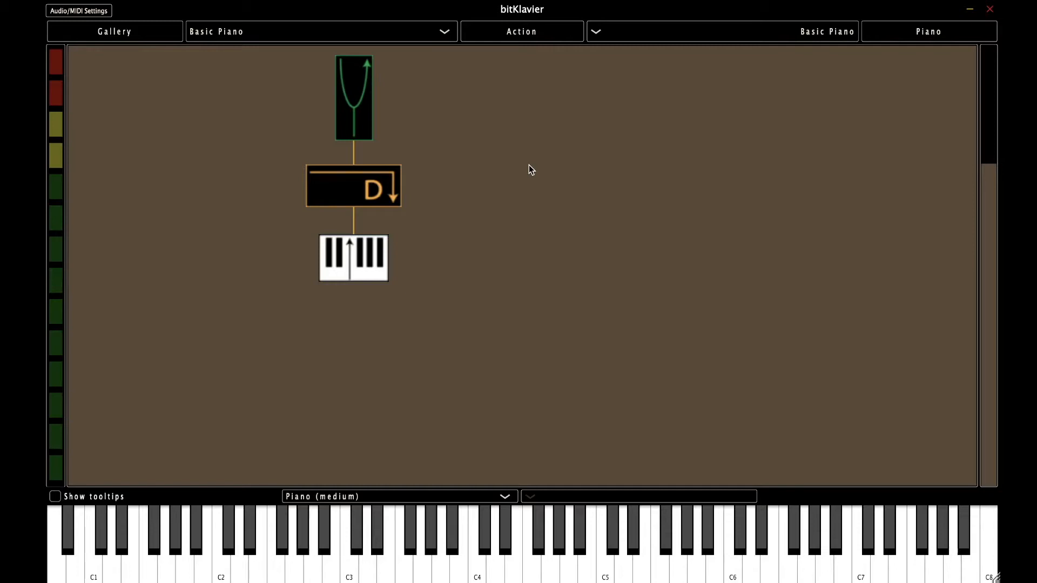
Step: Add a Blendronic preparation to the piano from the canvas menu
right_click(578, 172)
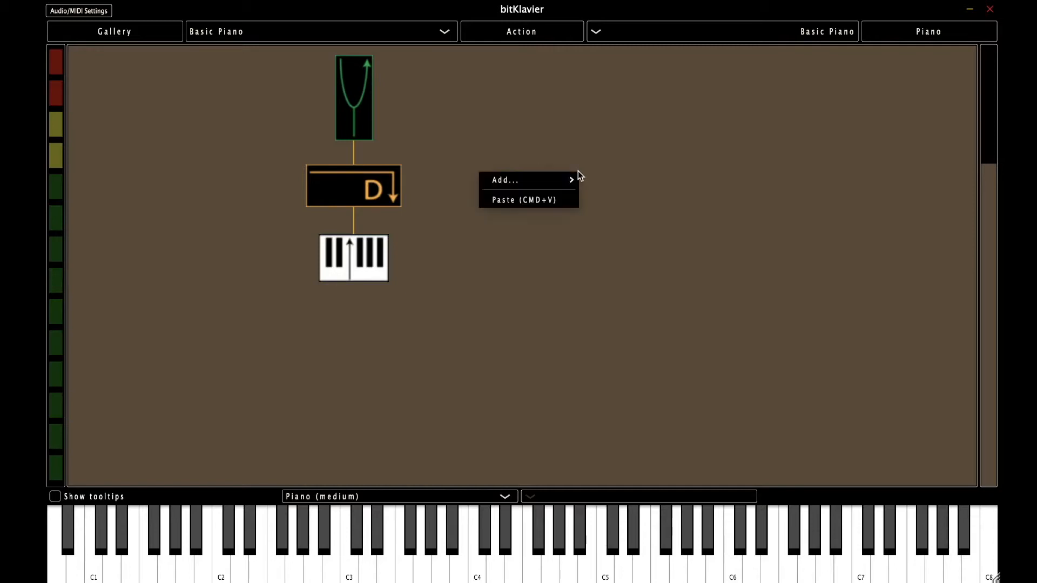
mouse_move(564, 180)
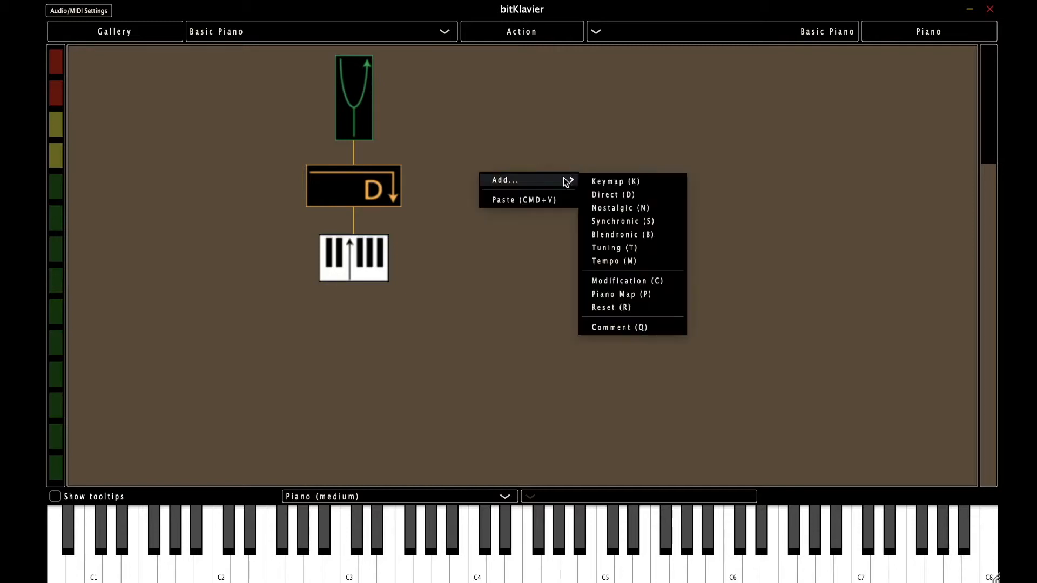
click(659, 233)
Step: Place the Blendronic right of the Direct, connect it to the Direct, and open Blendronic 1
drag(303, 223, 561, 184)
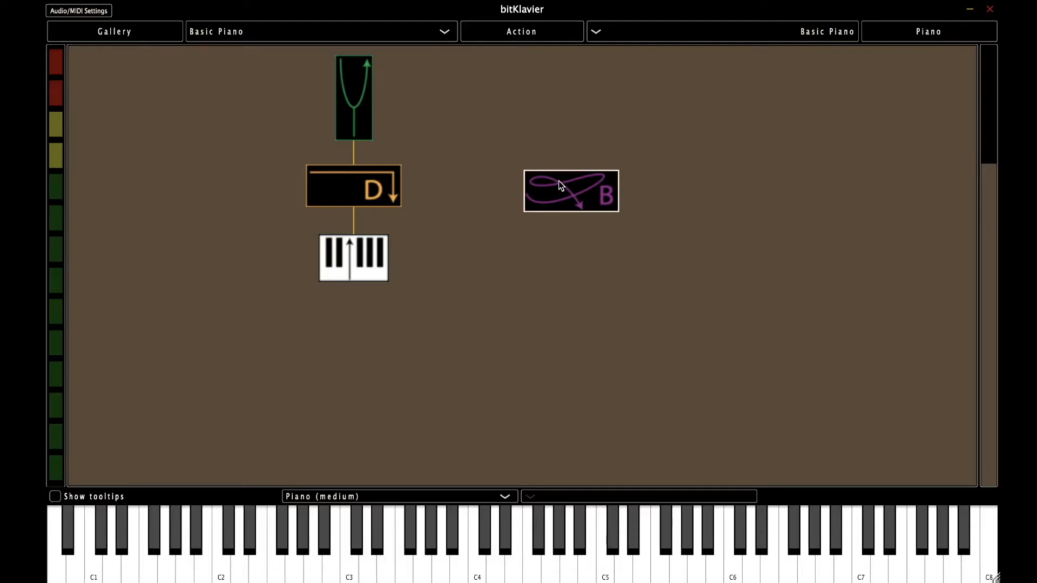
drag(558, 180, 384, 187)
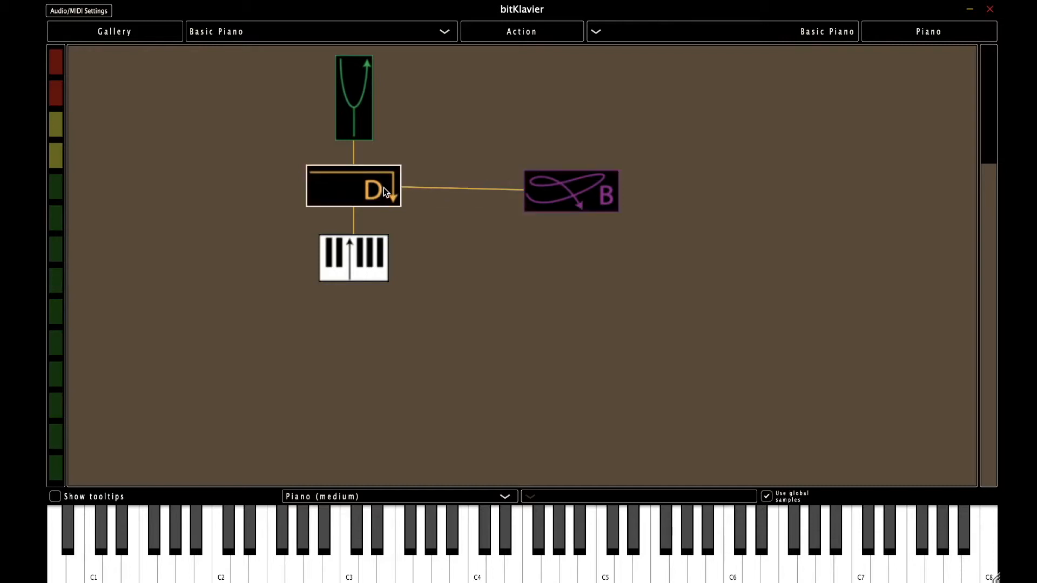
double_click(549, 187)
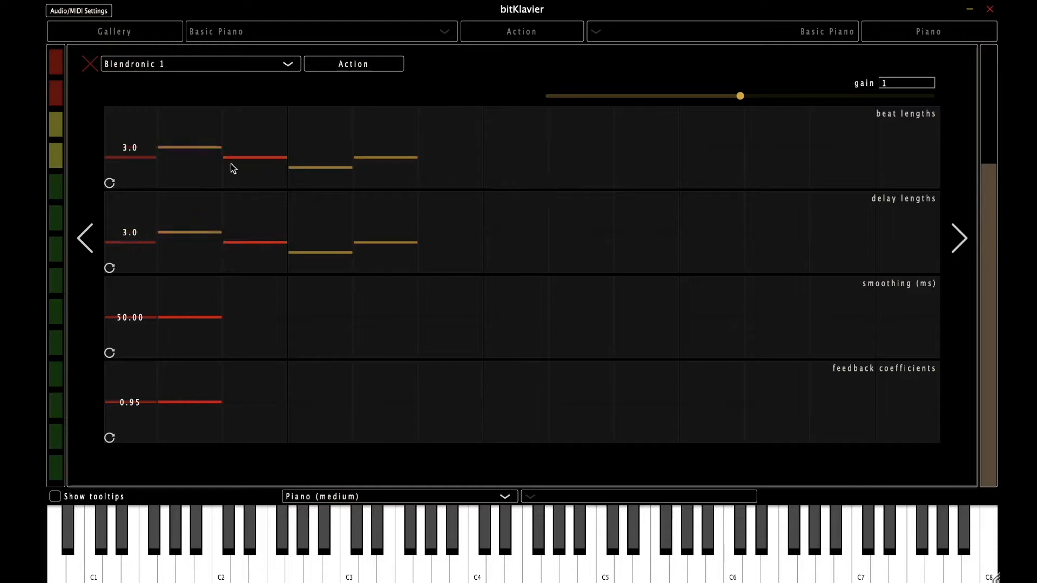
Step: Replace the beat lengths (4323) and delay lengths with a single value of 1
double_click(135, 147)
drag(189, 114, 146, 112)
text(1////////)
key(Return)
double_click(134, 238)
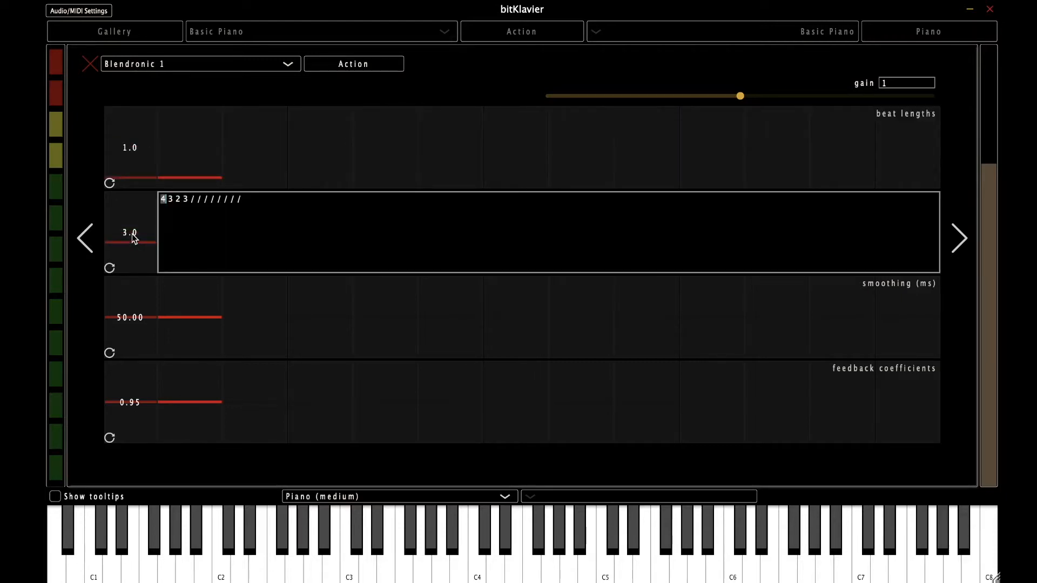
drag(188, 200, 153, 204)
text(1)
key(Return)
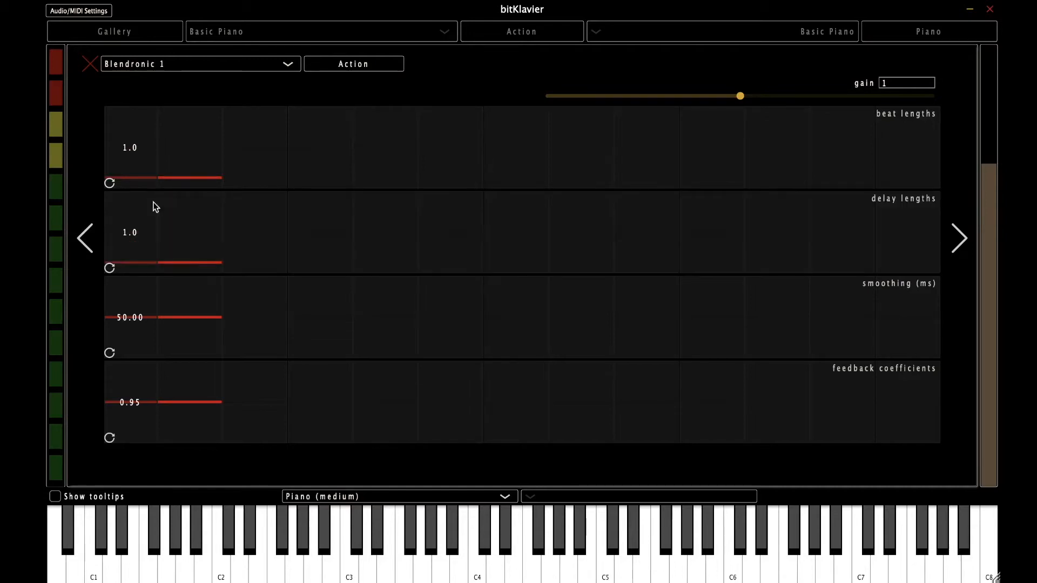
Step: Set the smoothing and the feedback coefficient each to 0
double_click(131, 318)
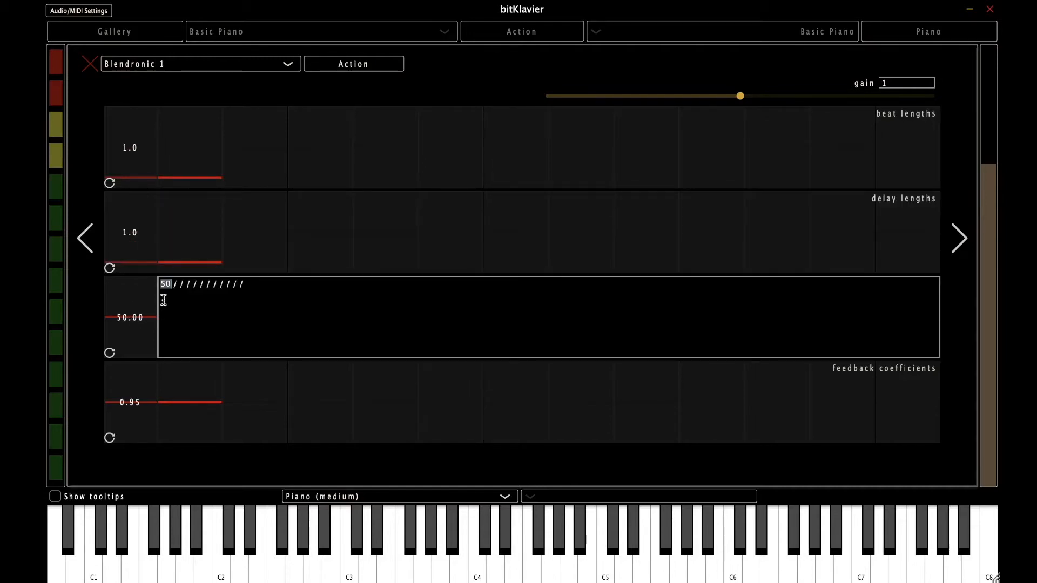
text(0)
key(Return)
double_click(134, 403)
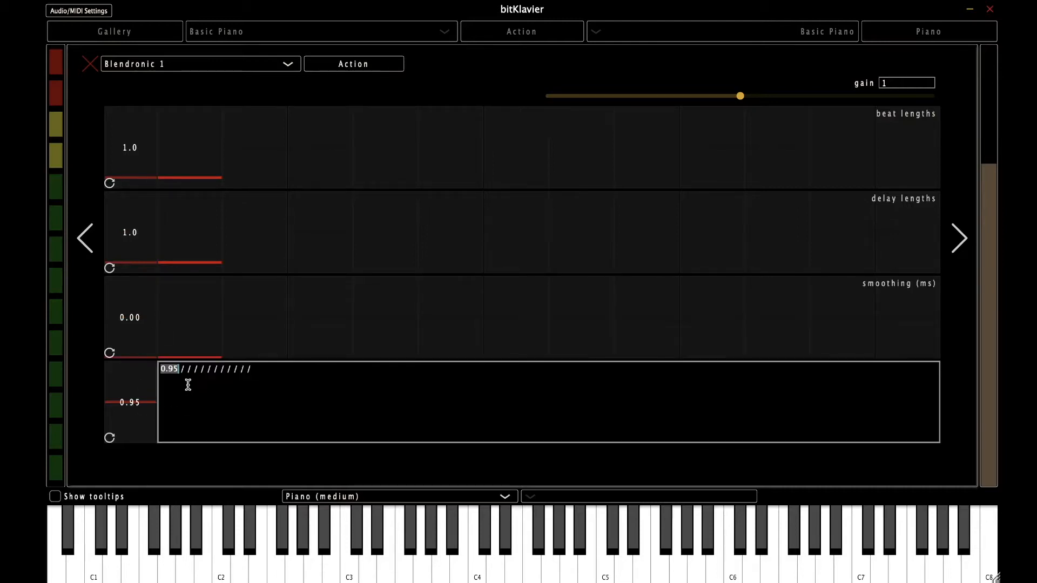
text(0)
key(Return)
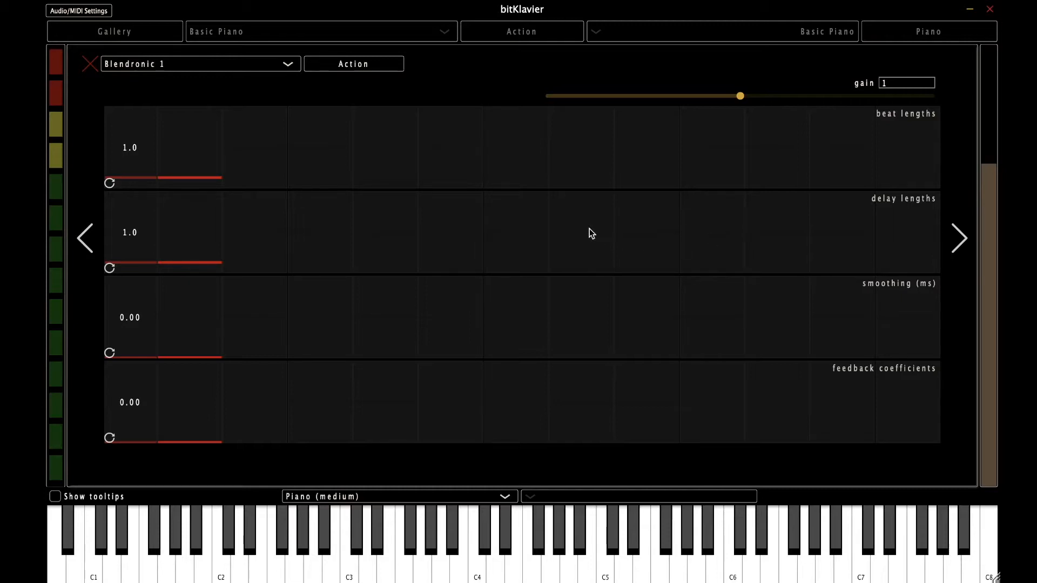
Step: Drag the delay length bar up to 2.9, then down to 0.3, and open its text editor
drag(213, 264, 213, 245)
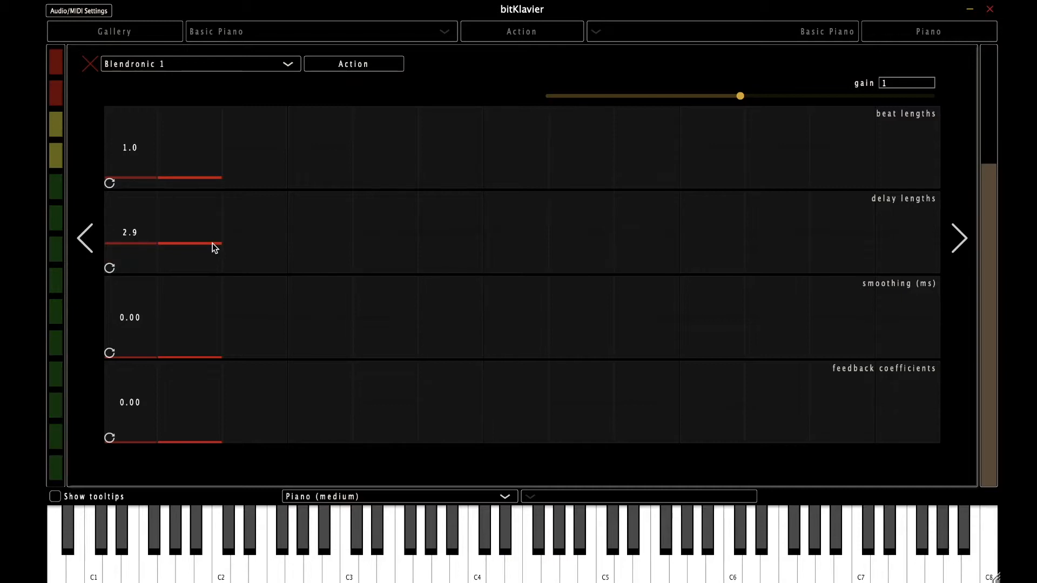
drag(213, 244, 213, 268)
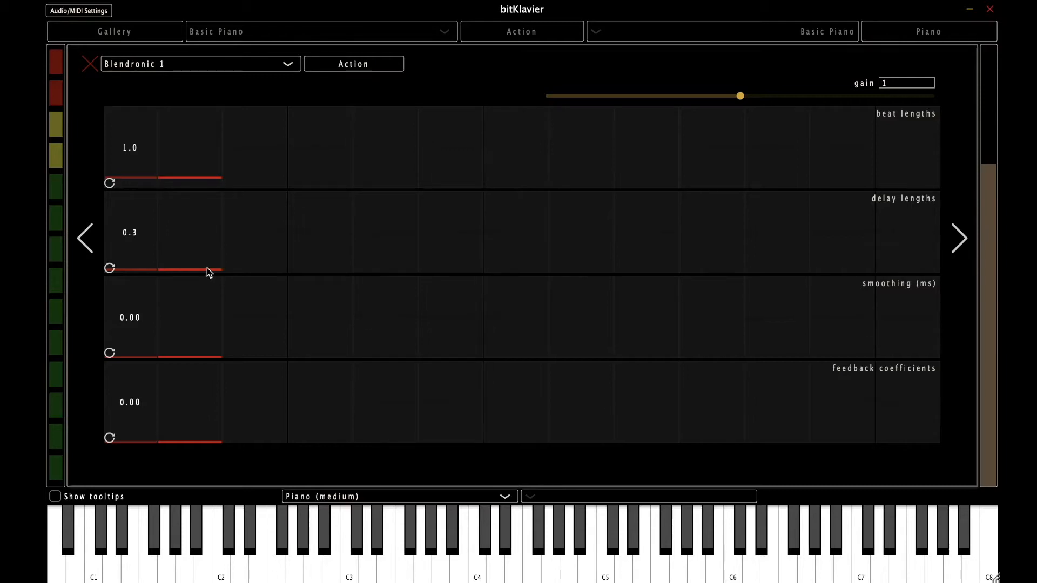
double_click(138, 241)
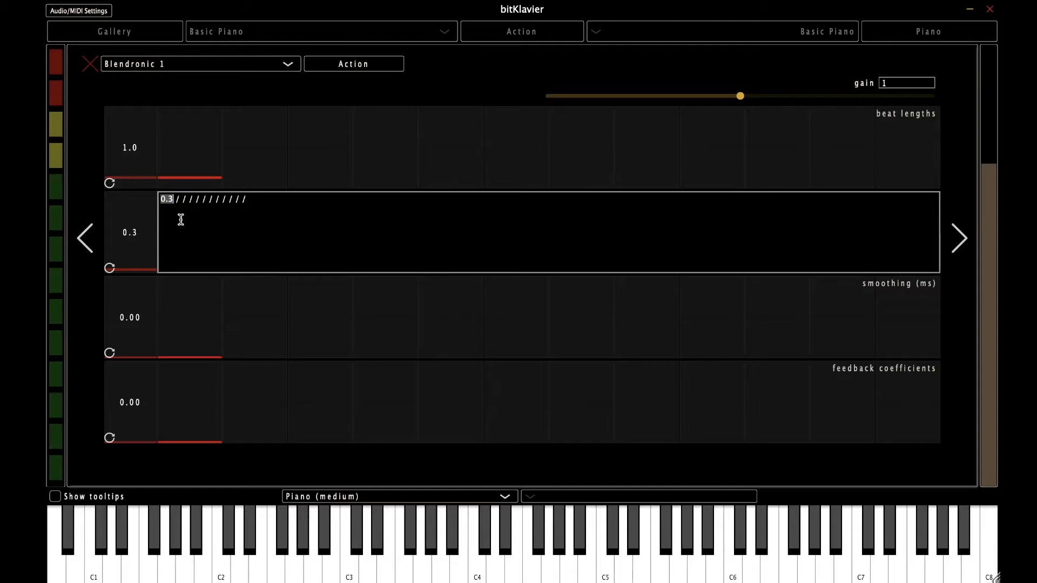
Step: Enter the delay lengths sequence 2 1 0.3 0.5 0.7 0.2
text(2)
text( 1 0.3)
text( 0.5)
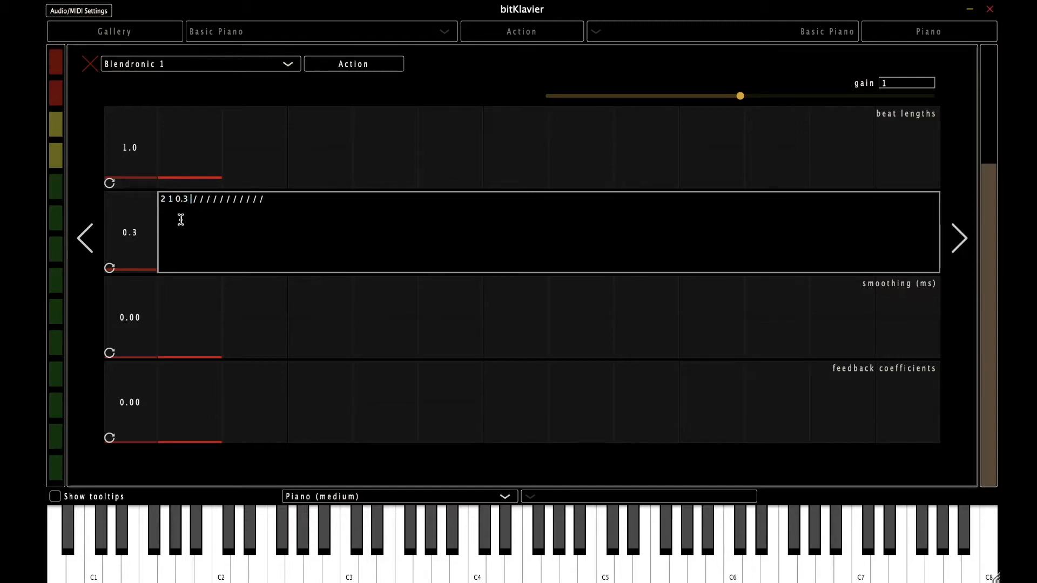
text( 0.7 0.2)
key(Return)
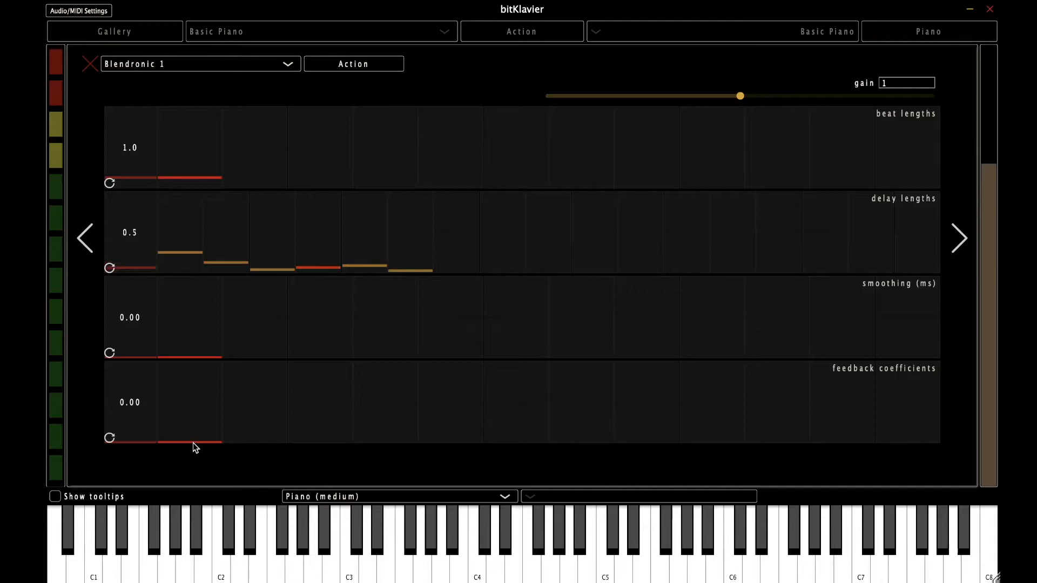
drag(185, 435, 189, 397)
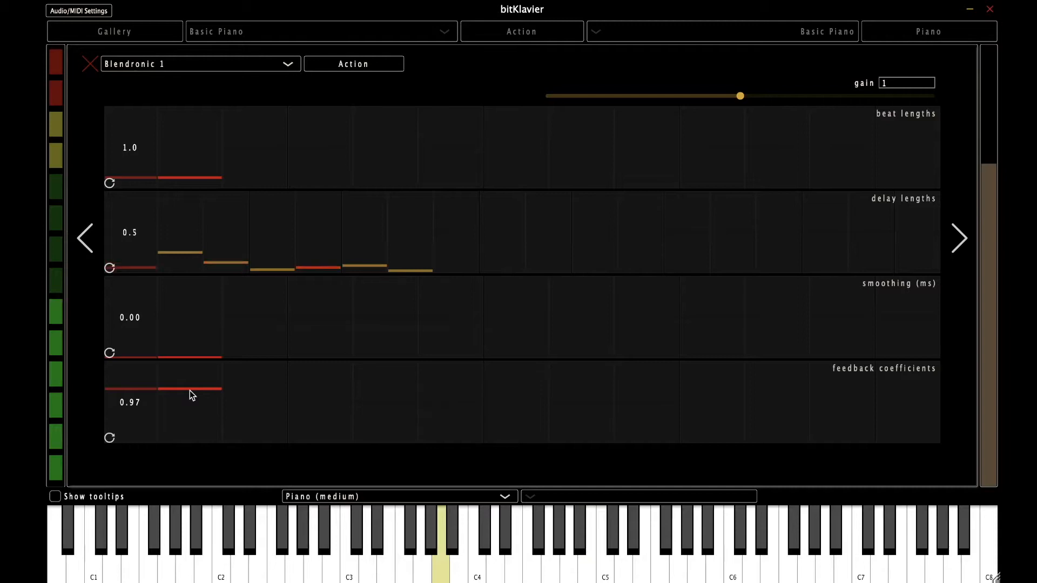
drag(182, 393, 181, 459)
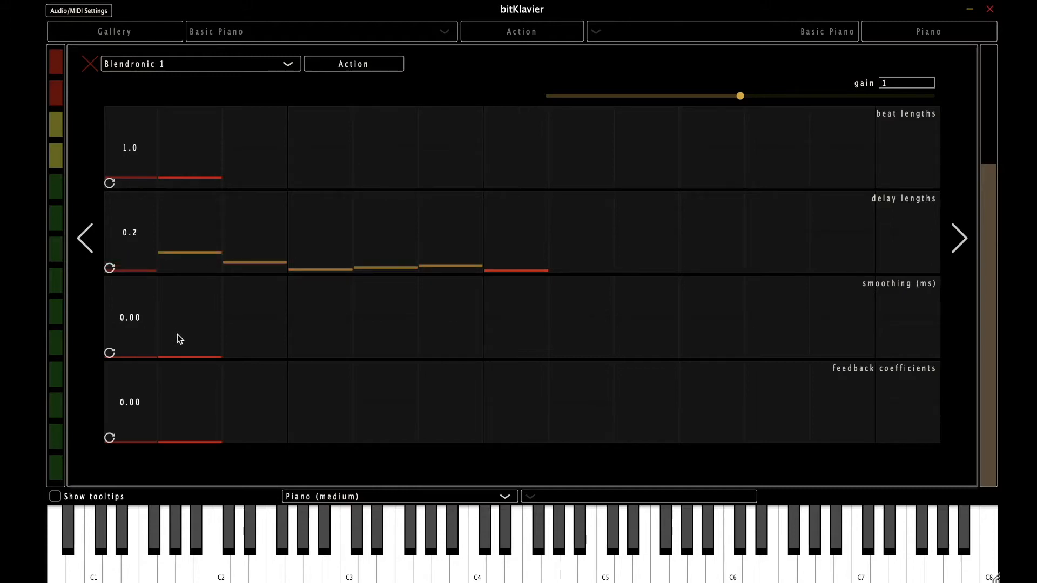
Step: Enter 2000 as the Blendronic 1 smoothing value in milliseconds
double_click(169, 293)
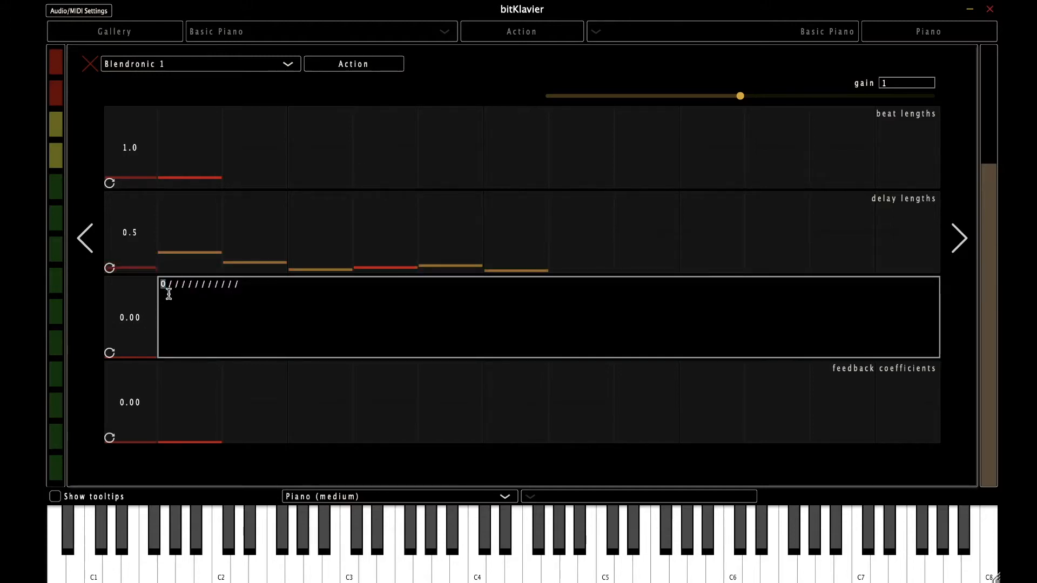
text(2000)
key(Return)
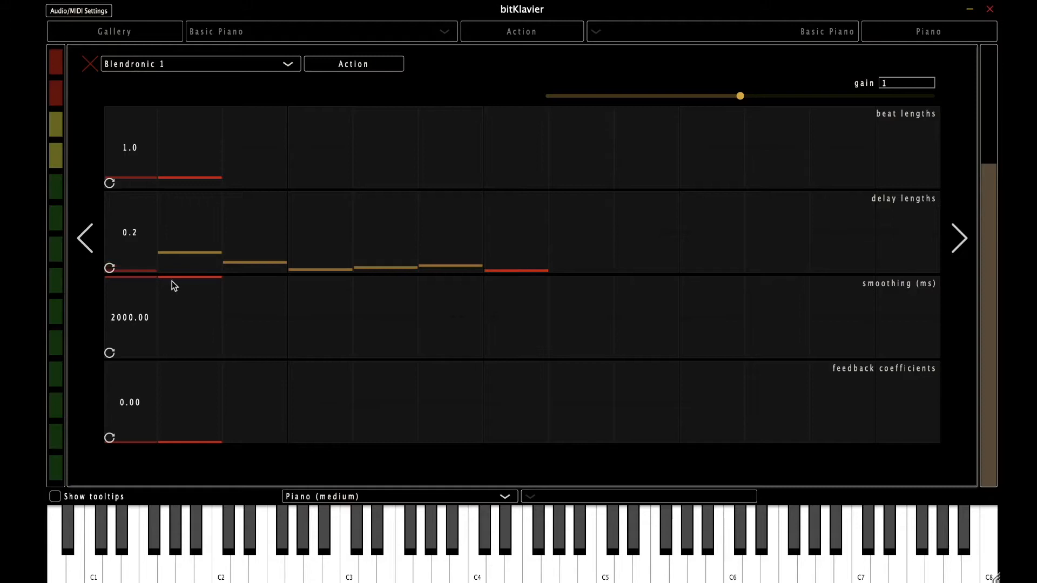
Step: Try smoothing values of about 852 ms, then 200 ms, then 2 ms
drag(173, 279, 173, 289)
double_click(137, 310)
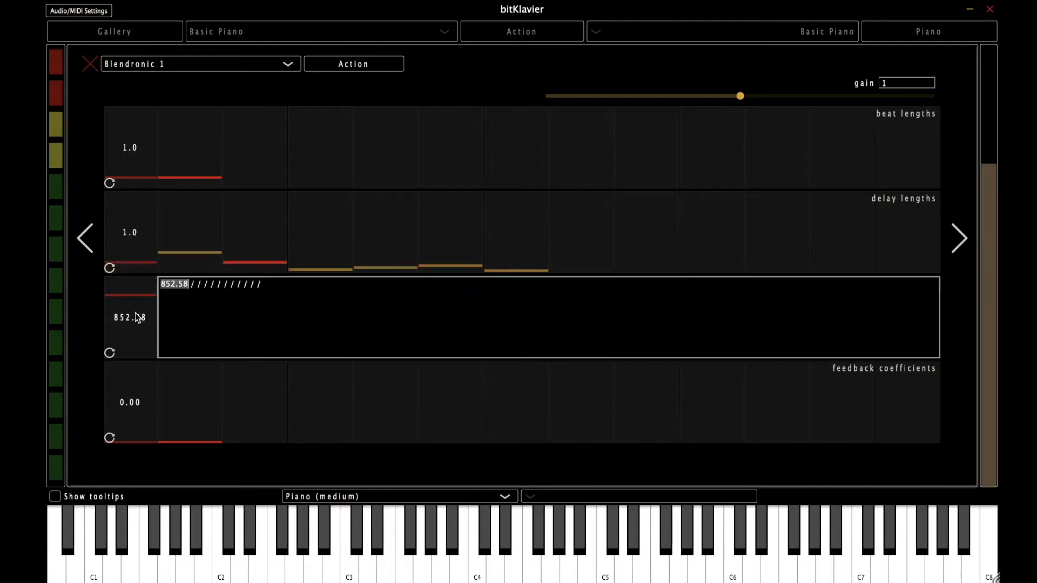
text(200)
key(Return)
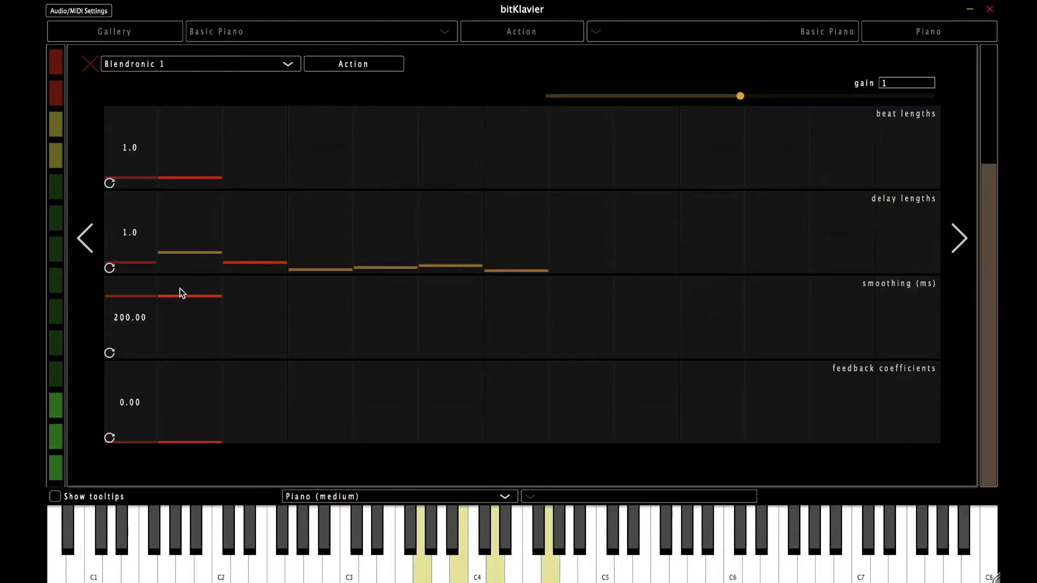
double_click(151, 317)
text(2)
key(Return)
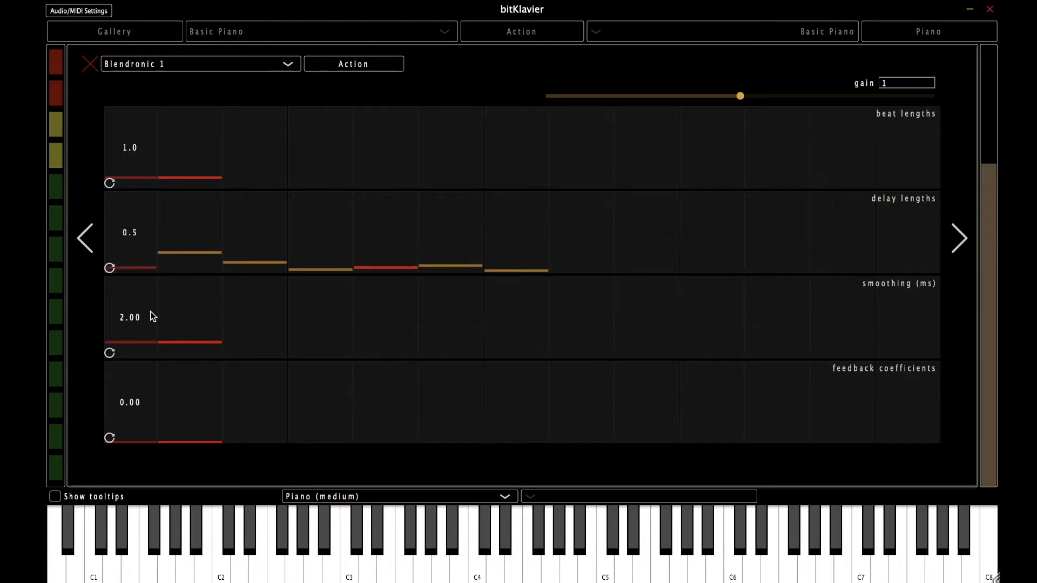
Step: Raise smoothing to 500 ms by dragging, then enter 5000 ms as the first value
click(187, 342)
drag(189, 345, 161, 256)
double_click(116, 322)
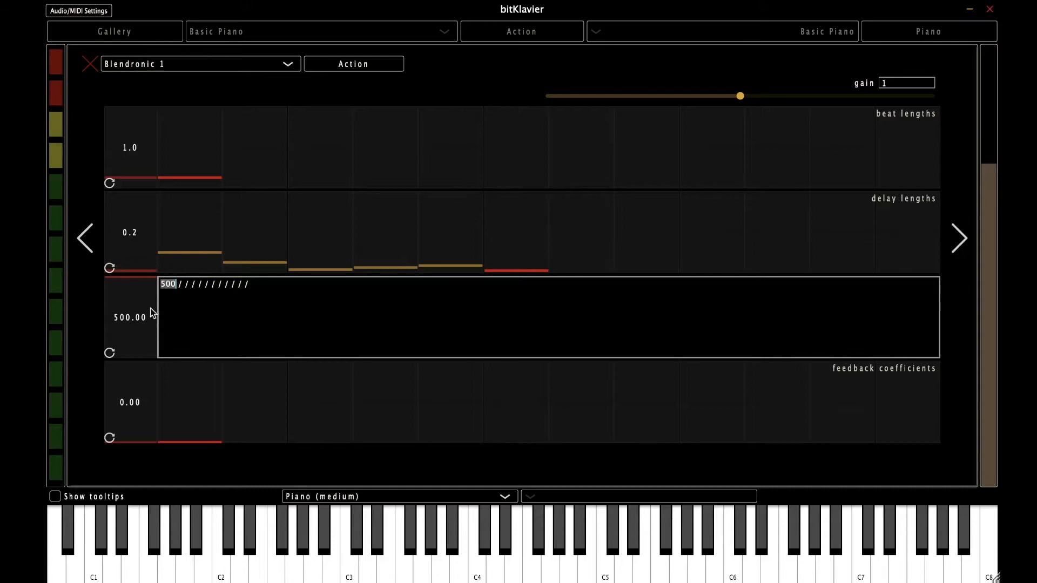
text(5000)
key(Return)
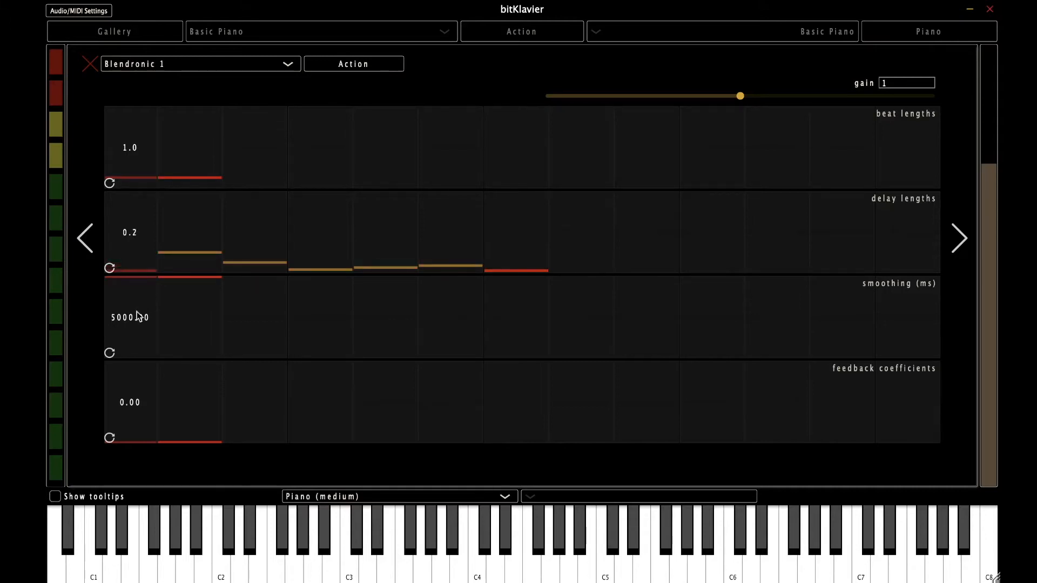
Step: Set the Blendronic 1 smoothing back to 0 ms
double_click(168, 306)
text(0/ / / / / / / / / / / /)
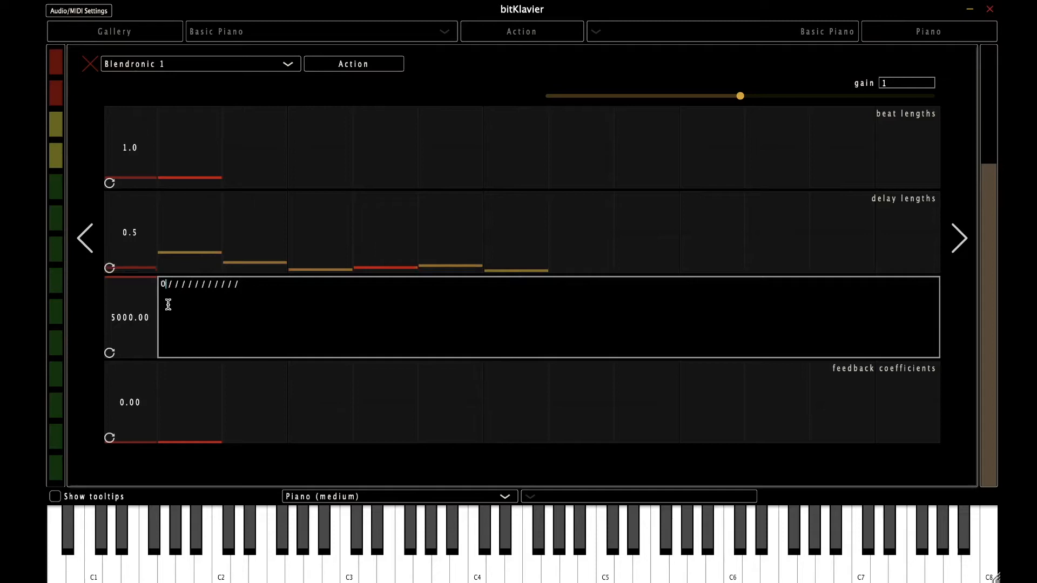
key(Return)
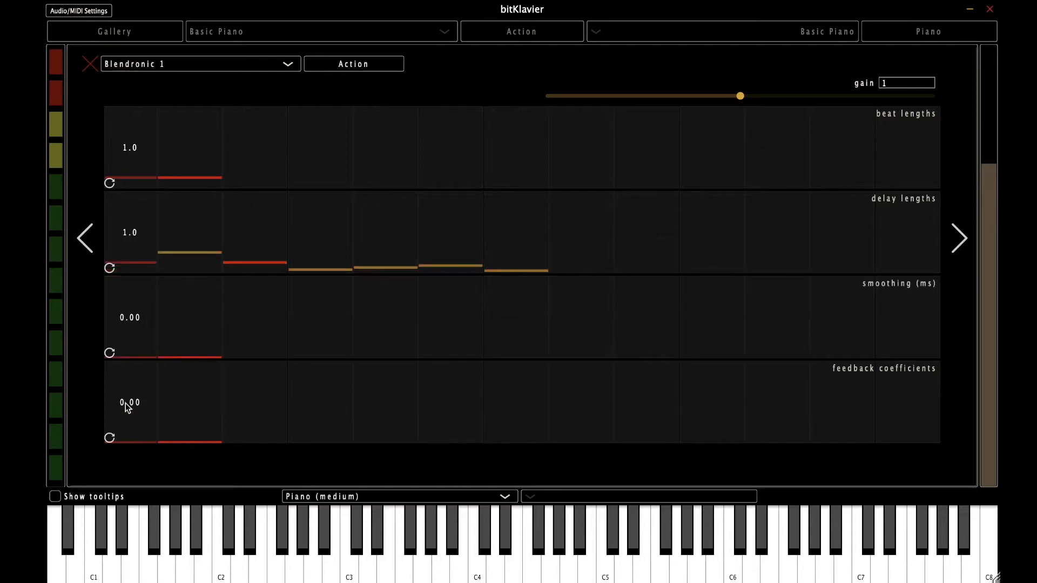
Step: Try feedback coefficients of 50 and 0.5, then reset the feedback coefficient to 0
double_click(125, 402)
text(50)
key(Return)
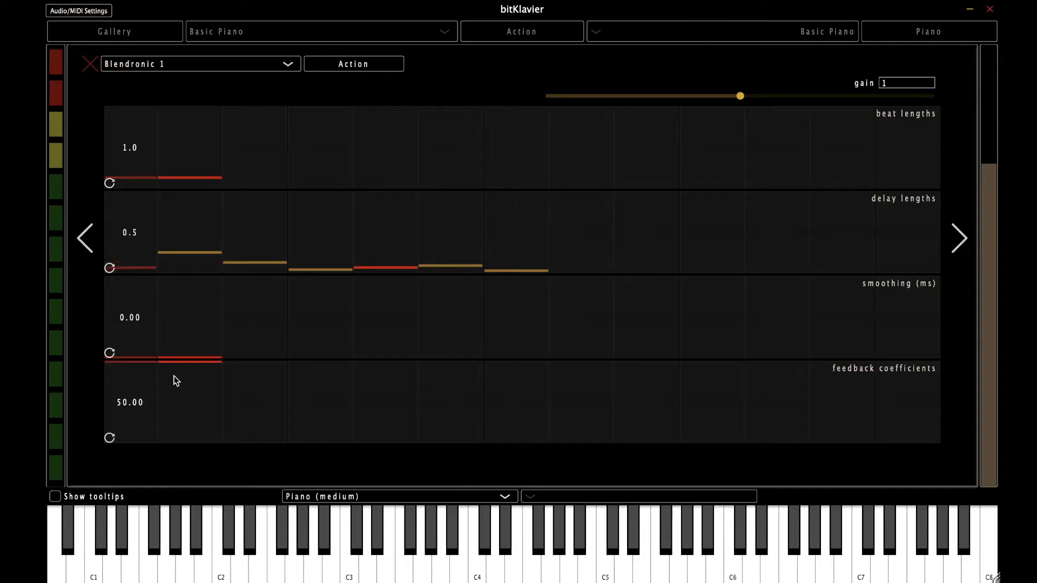
double_click(141, 403)
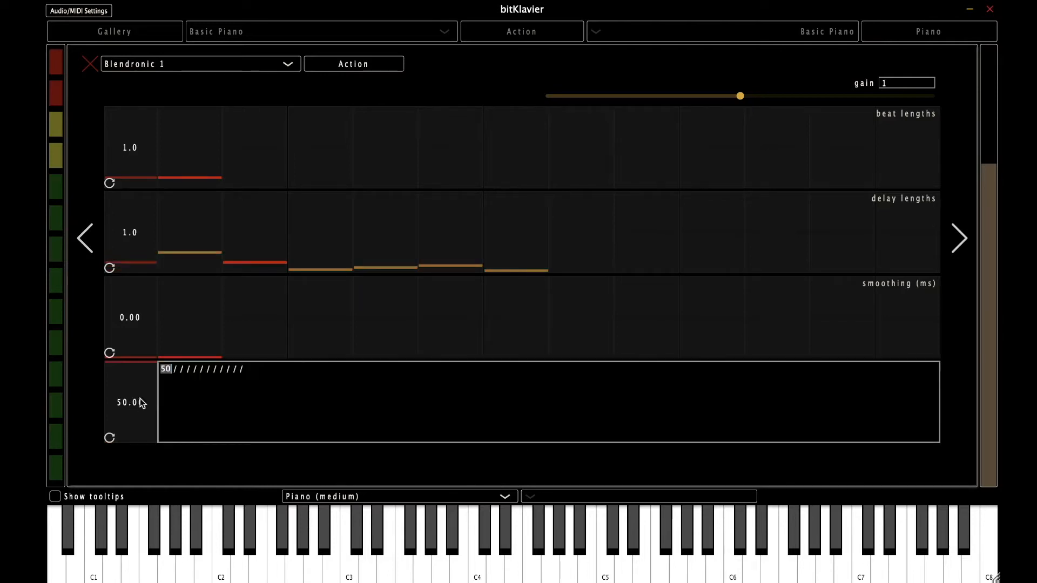
text(0.5)
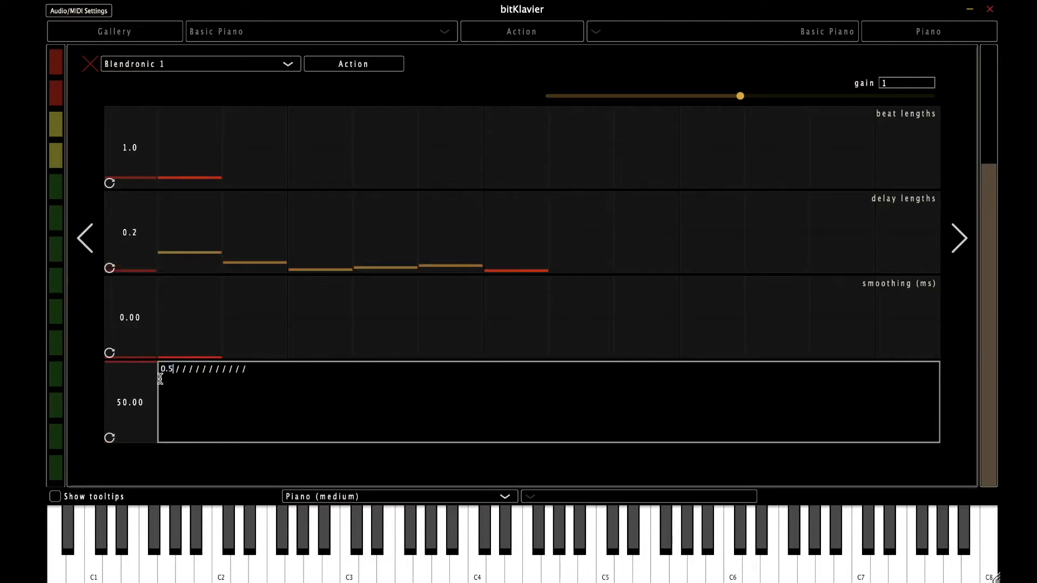
key(Return)
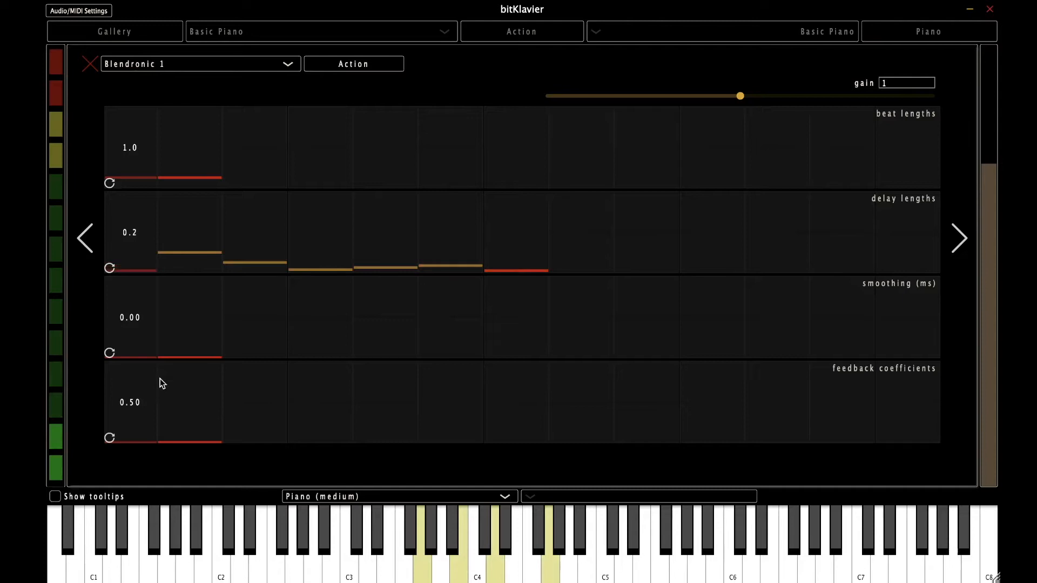
double_click(143, 401)
text(0///////////)
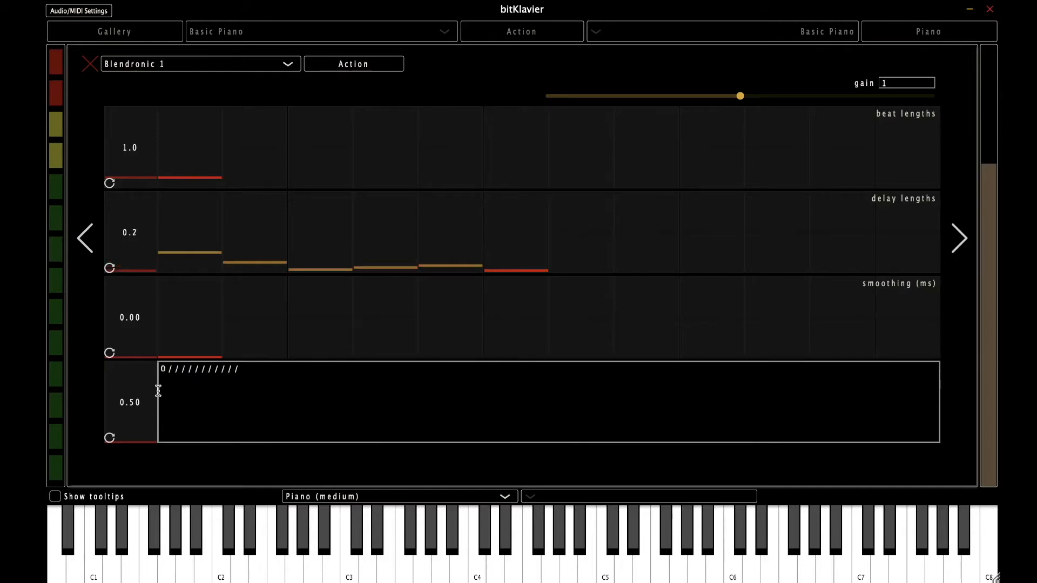
key(Return)
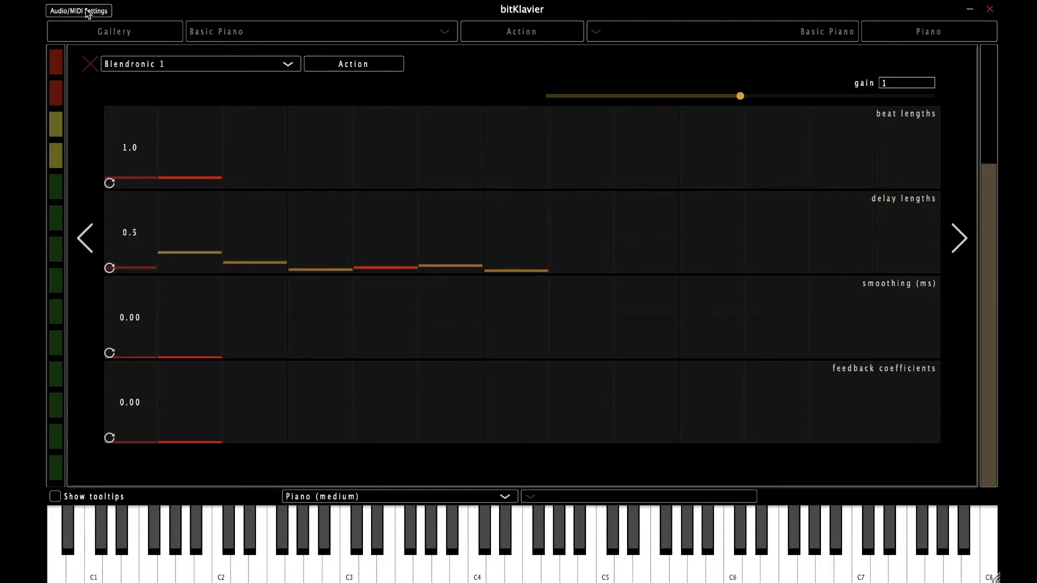
click(90, 63)
double_click(335, 196)
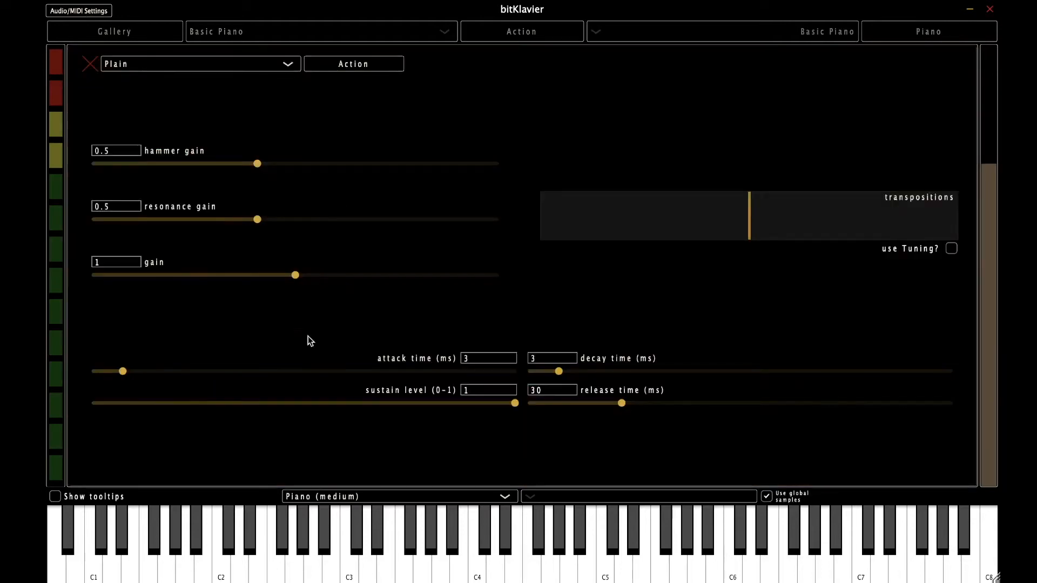
drag(622, 405, 854, 403)
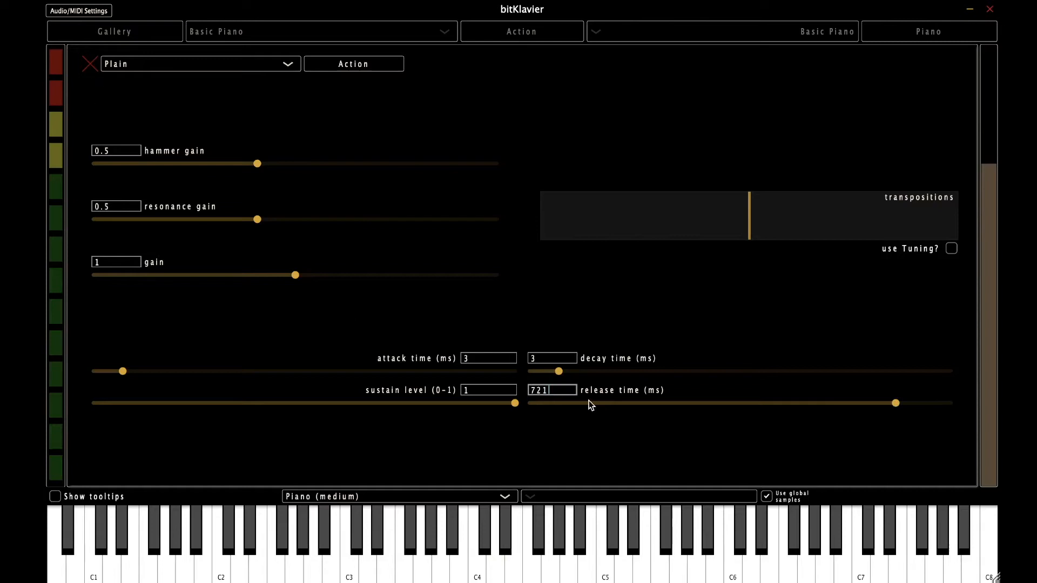
click(555, 389)
drag(554, 389, 515, 389)
text(30)
key(Return)
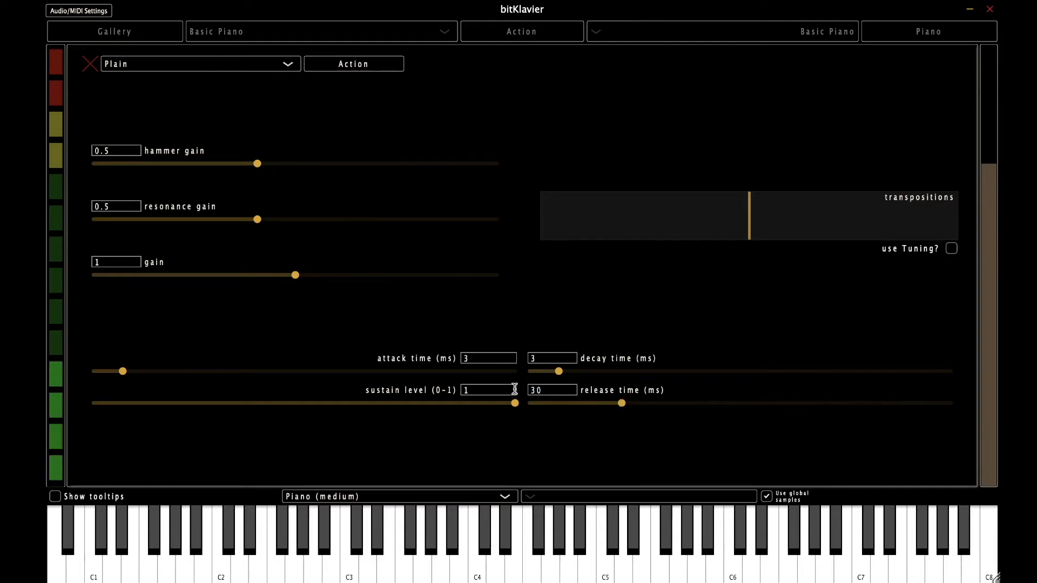
click(89, 65)
double_click(579, 190)
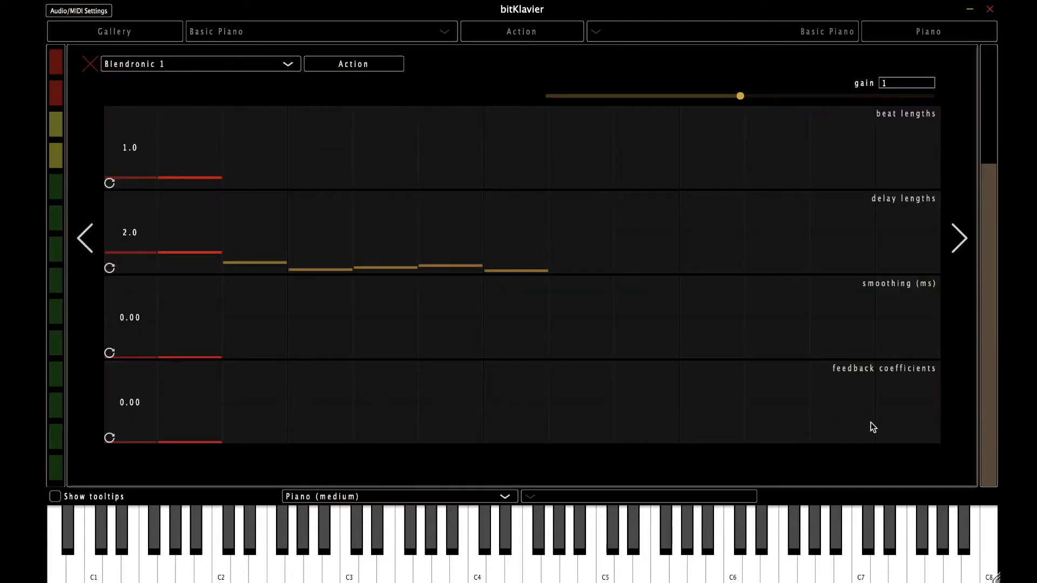
Step: Try a feedback coefficient of 0.96, nudge it to 0.95, then enter 1.2
double_click(126, 407)
text(0.9)
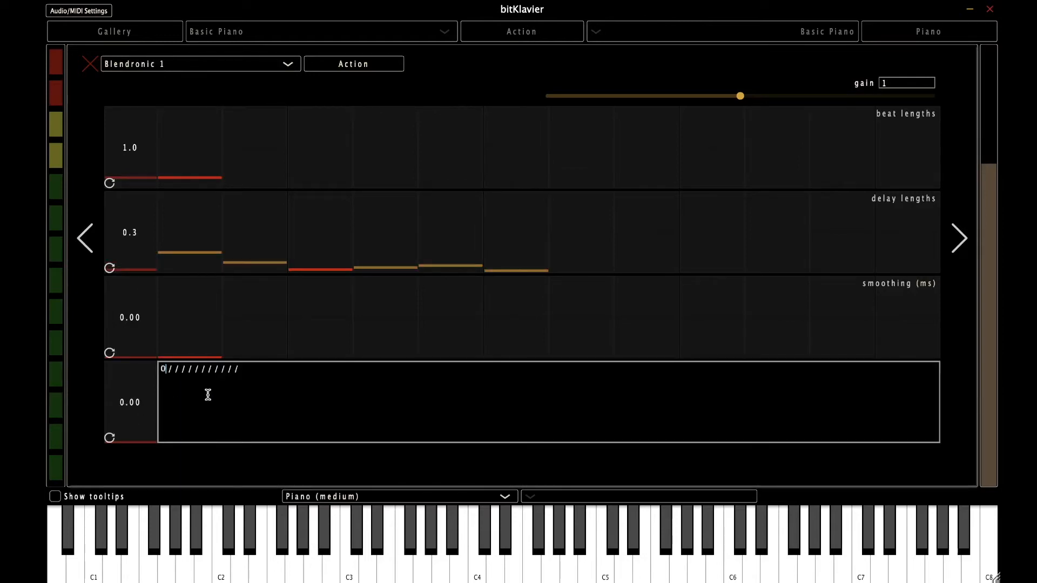
text(6)
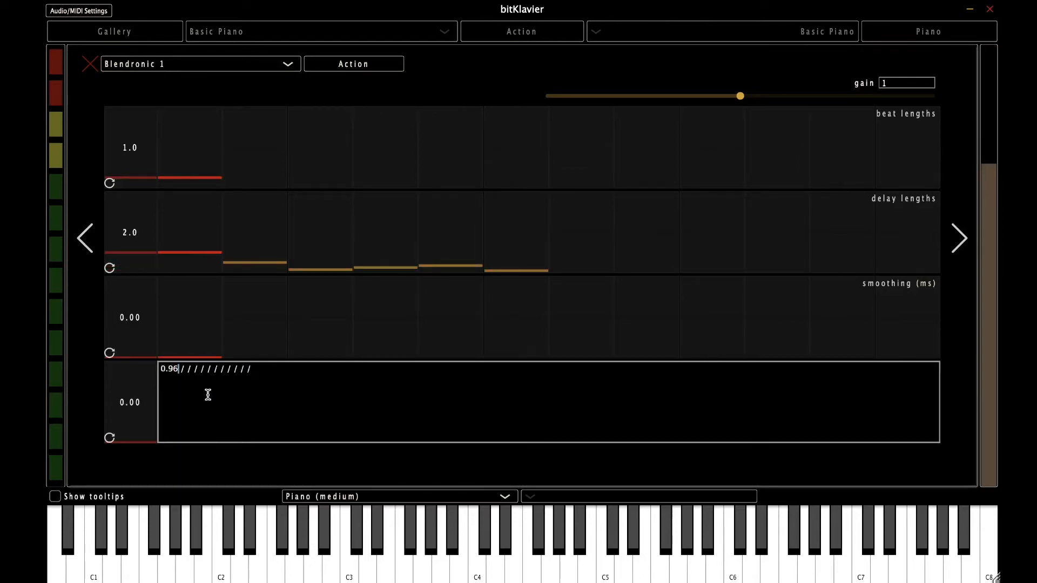
key(Return)
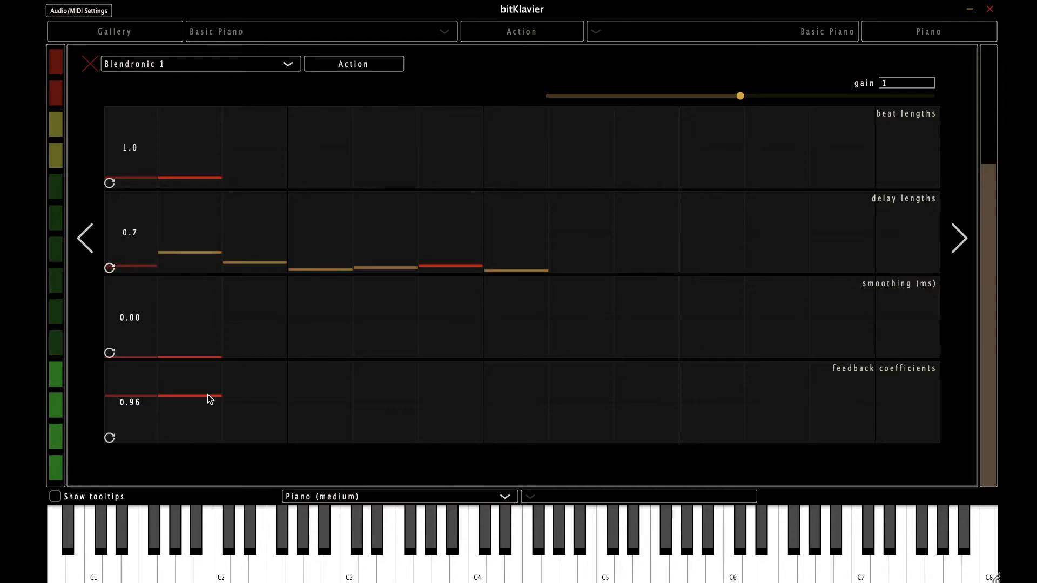
drag(207, 394, 206, 454)
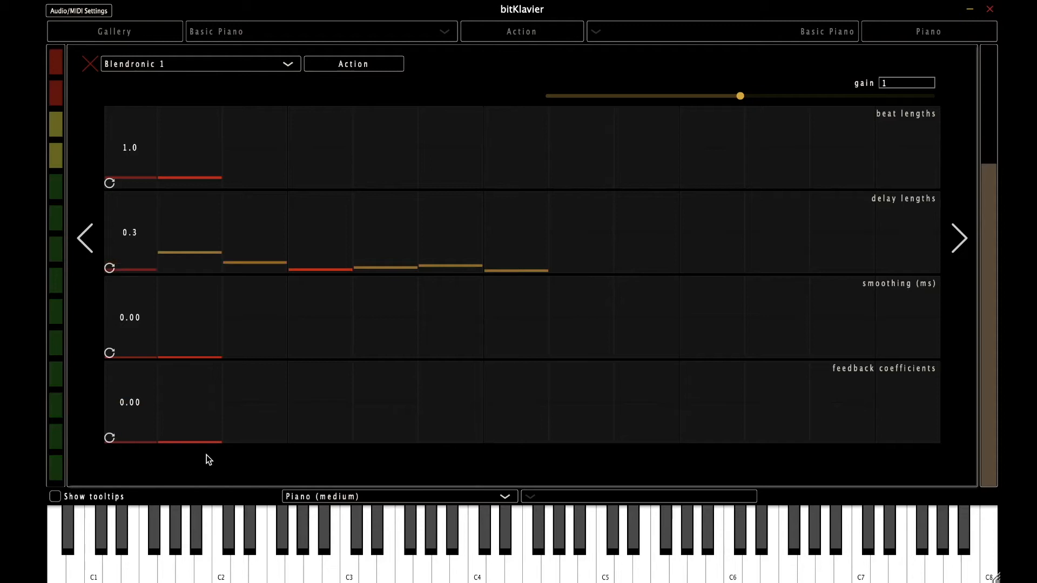
double_click(129, 402)
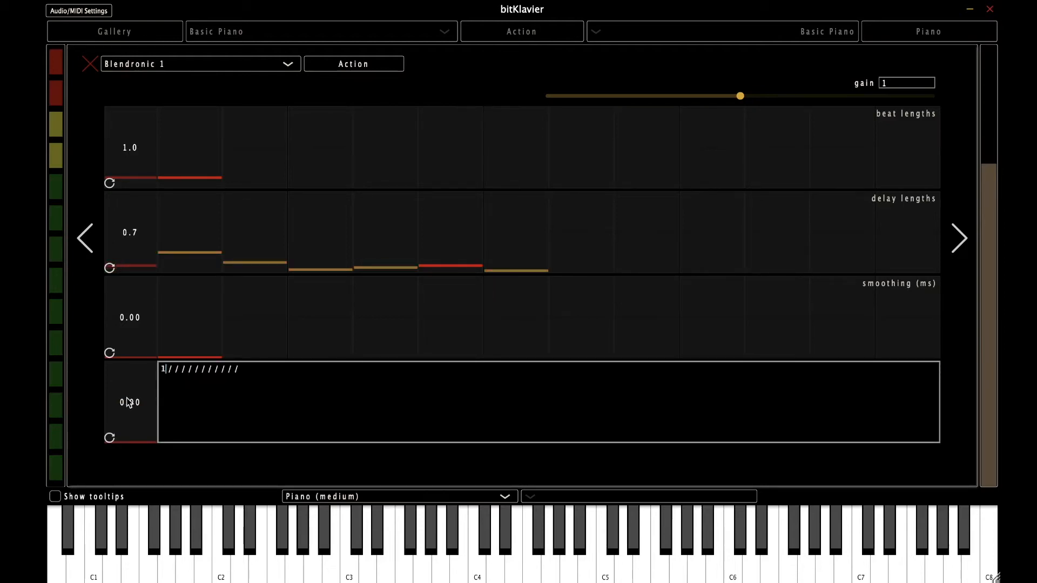
text(1.2)
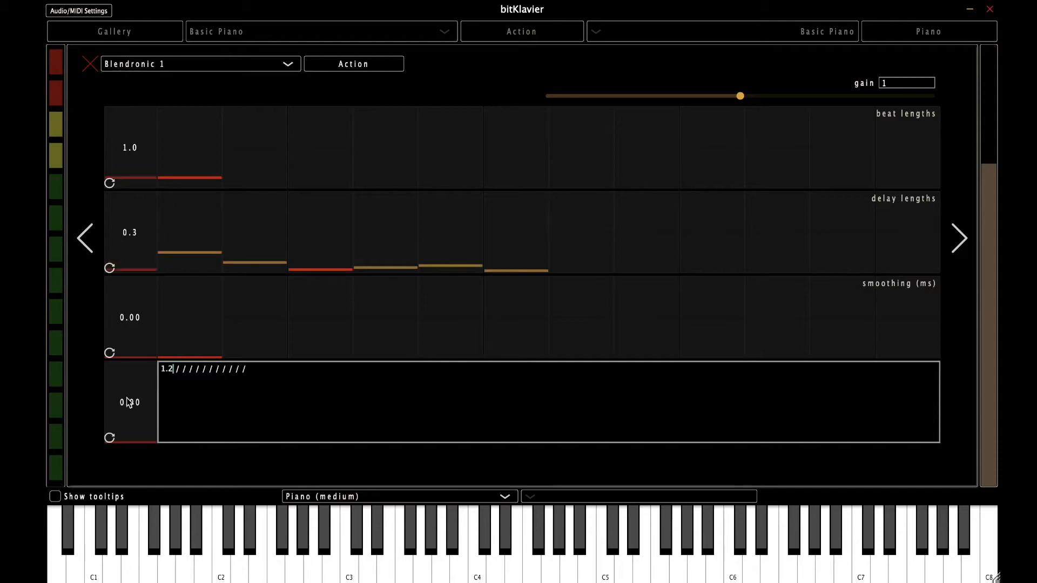
key(Return)
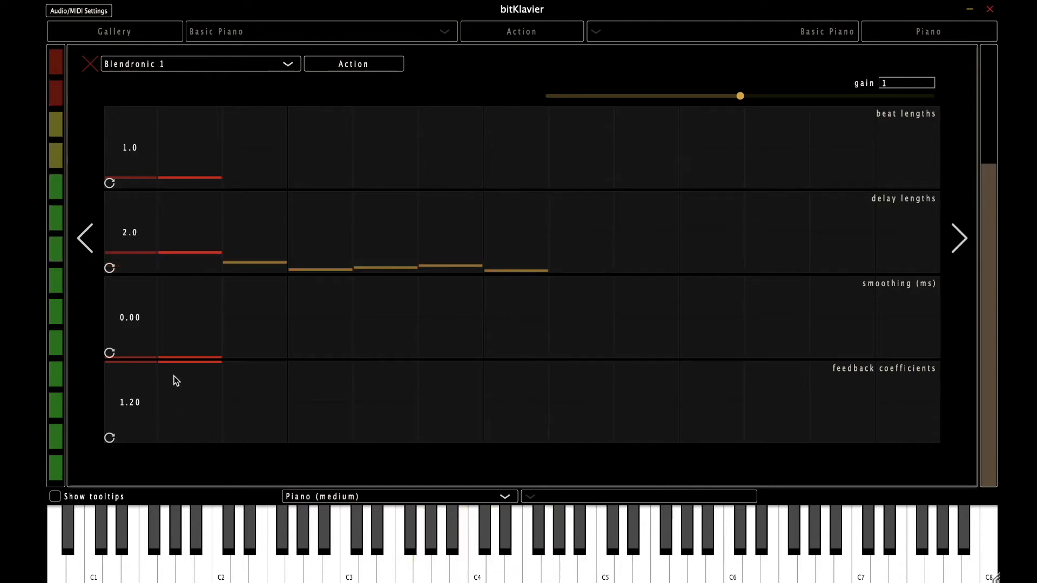
Step: Drag the feedback coefficient down to 0.00, then open the smoothing and feedback editors
drag(173, 363, 181, 472)
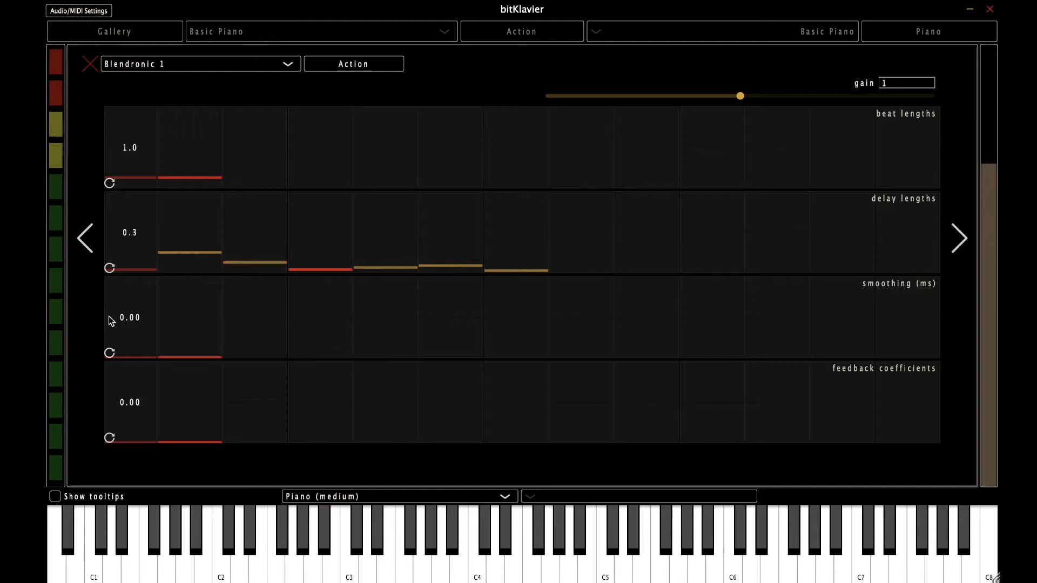
click(128, 318)
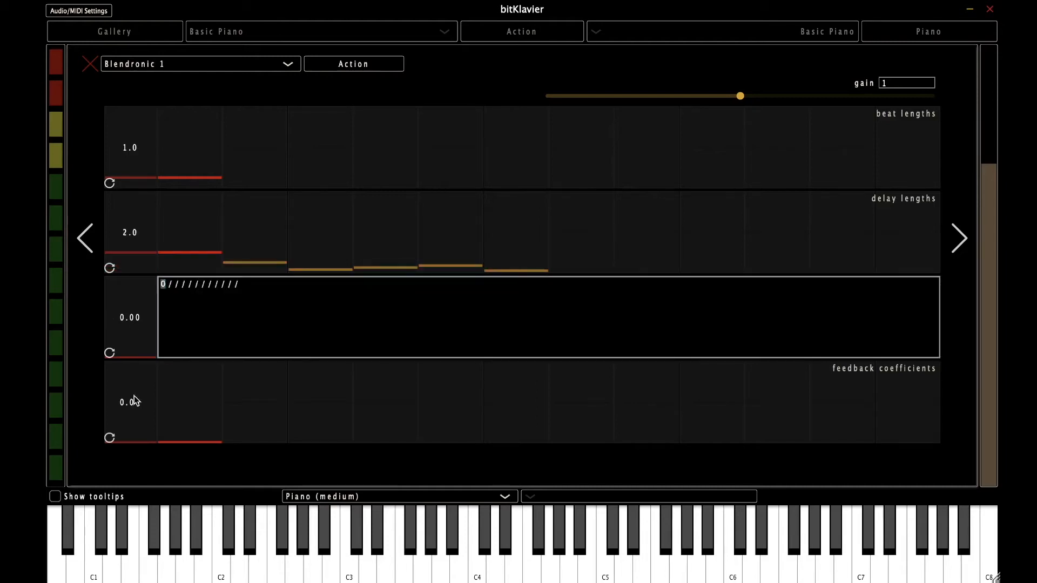
click(134, 396)
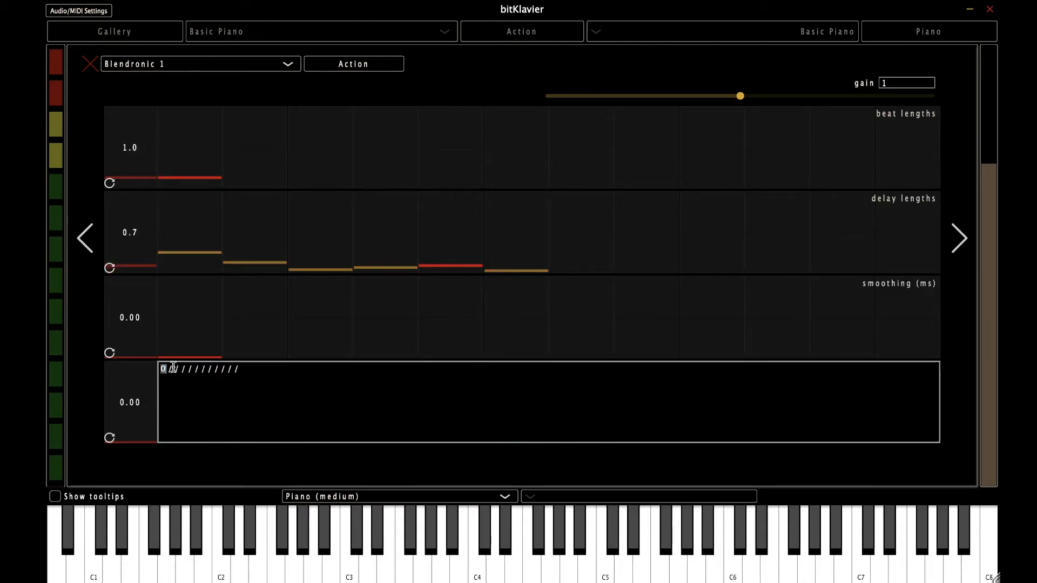
Step: Enter feedback coefficients 0.5 0.7 0.54 0.4 0.6 0.8, fixing a typo along the way
text(0.5)
text(0.7)
key(BackSpace)
key(BackSpace)
key(BackSpace)
text(0.7)
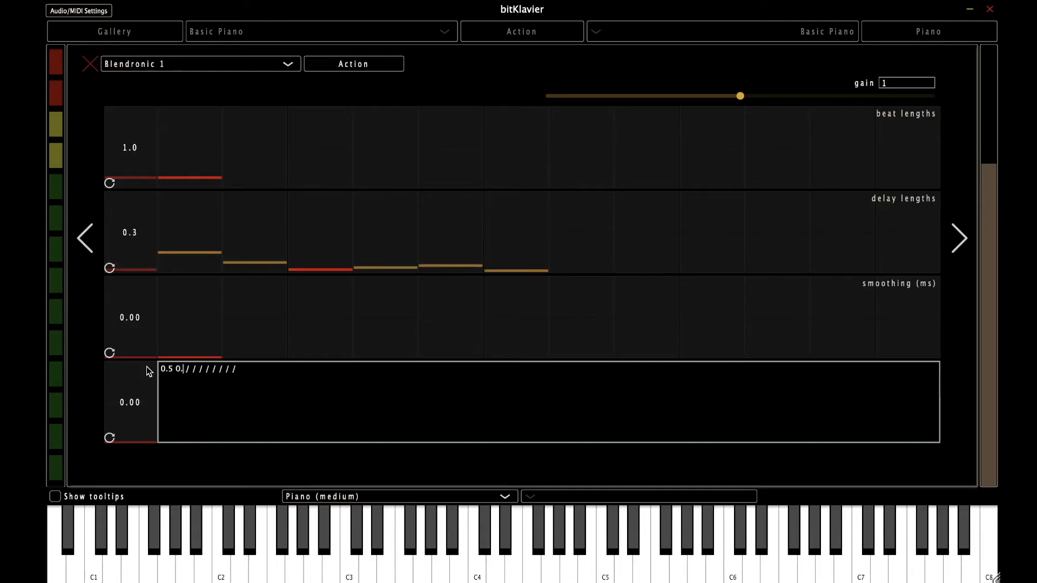
text(0.54)
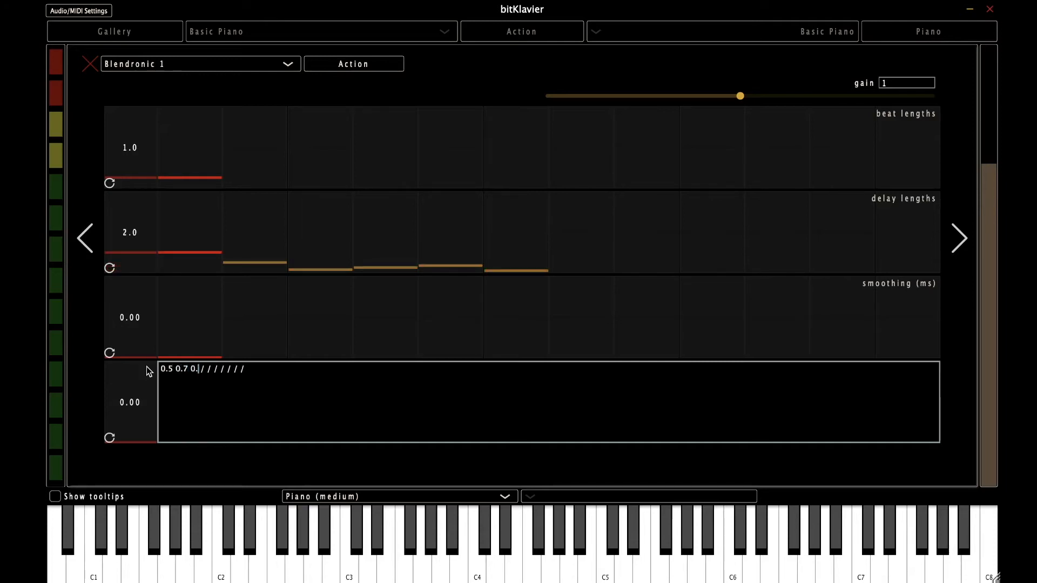
text( 0.4 0.4)
key(Return)
double_click(159, 401)
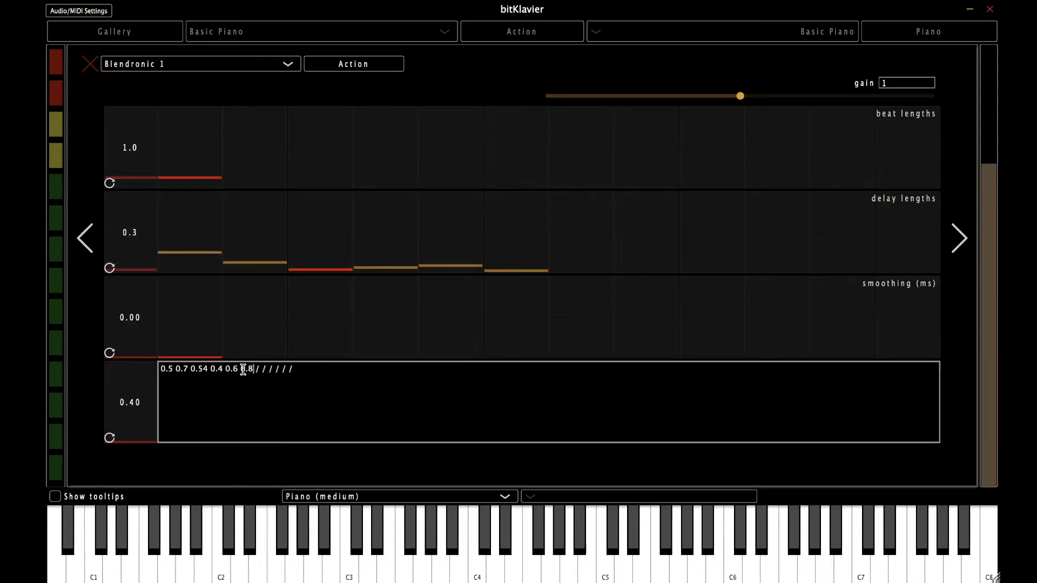
key(Return)
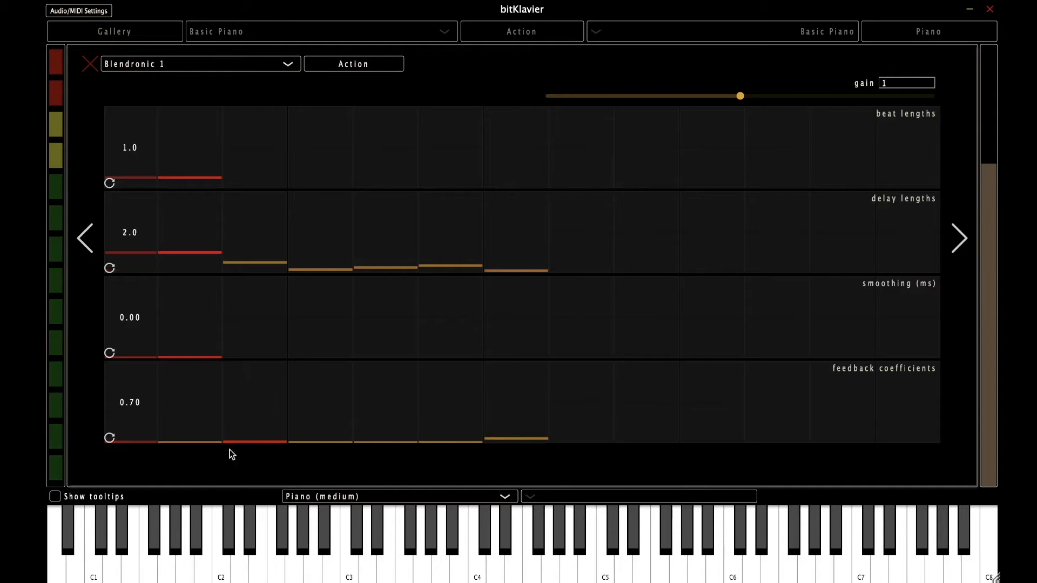
Step: Enter 200, 2000 and 1000 ms as the Blendronic smoothing sequence
double_click(131, 323)
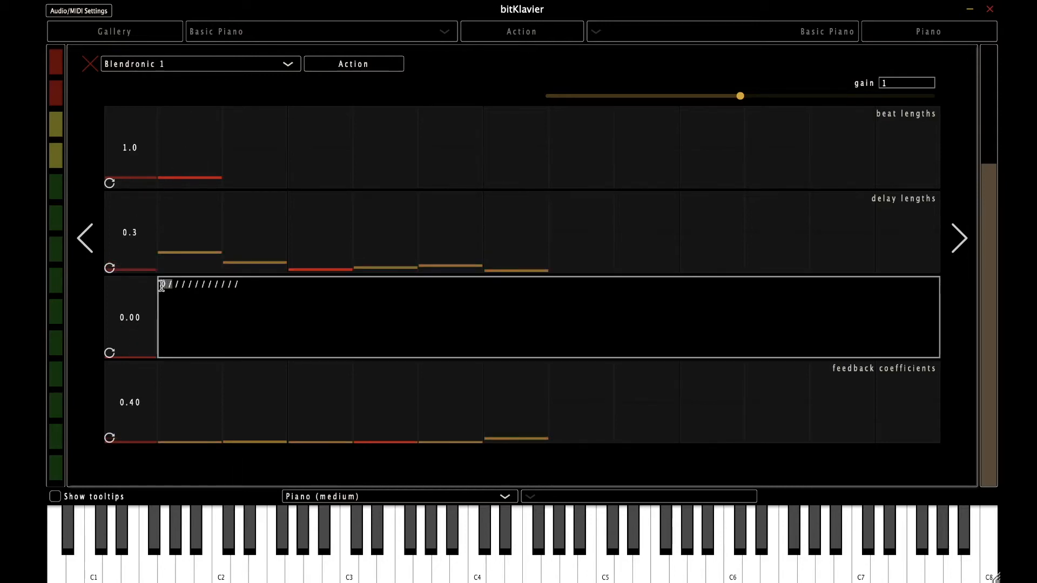
text(0.)
text(2000)
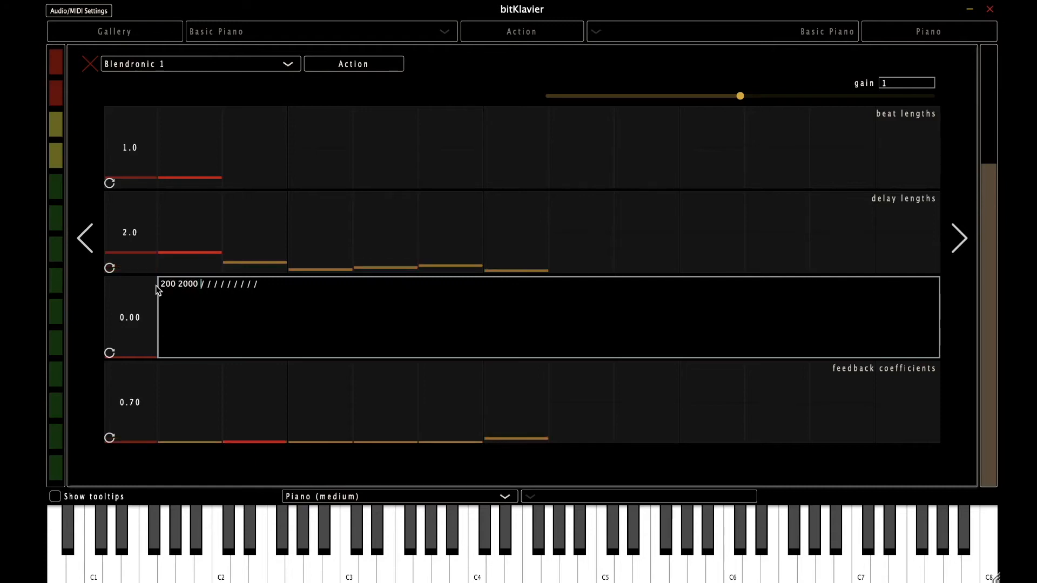
text( 1)
text(000)
key(Return)
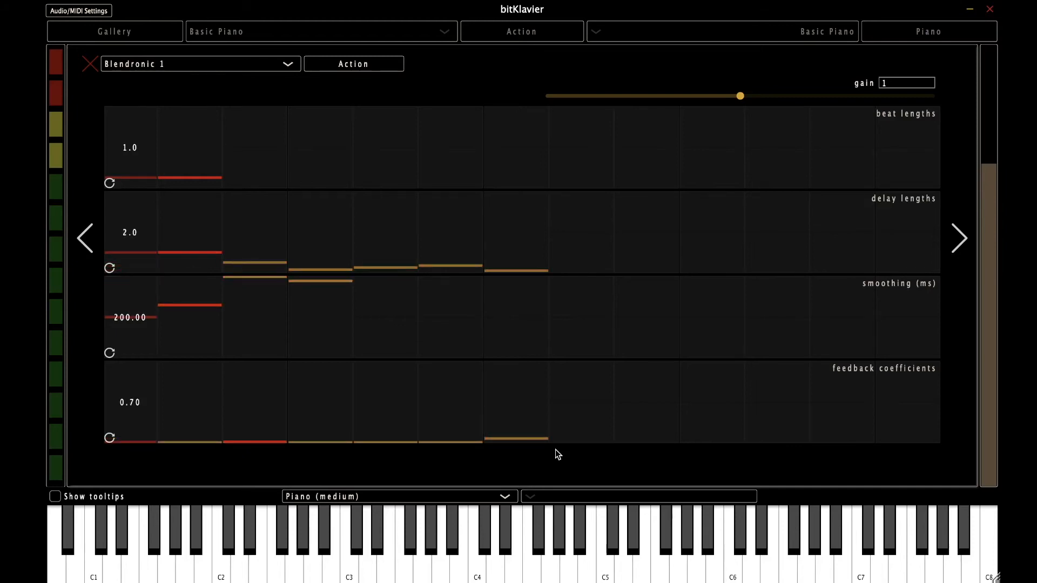
Step: Play E4 to hear the Blendronic delays, then move to the buffer length page
click(527, 562)
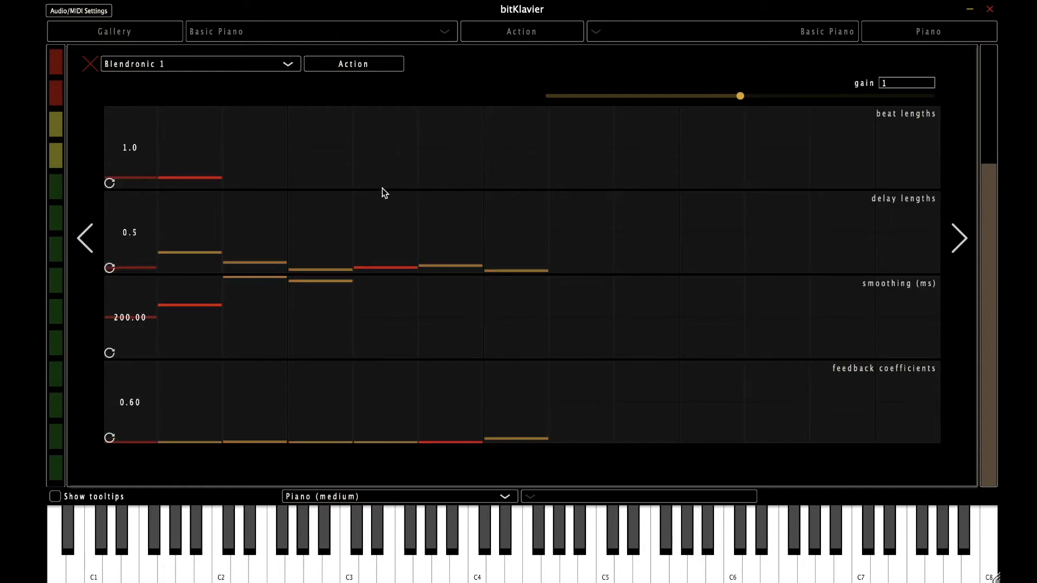
click(958, 238)
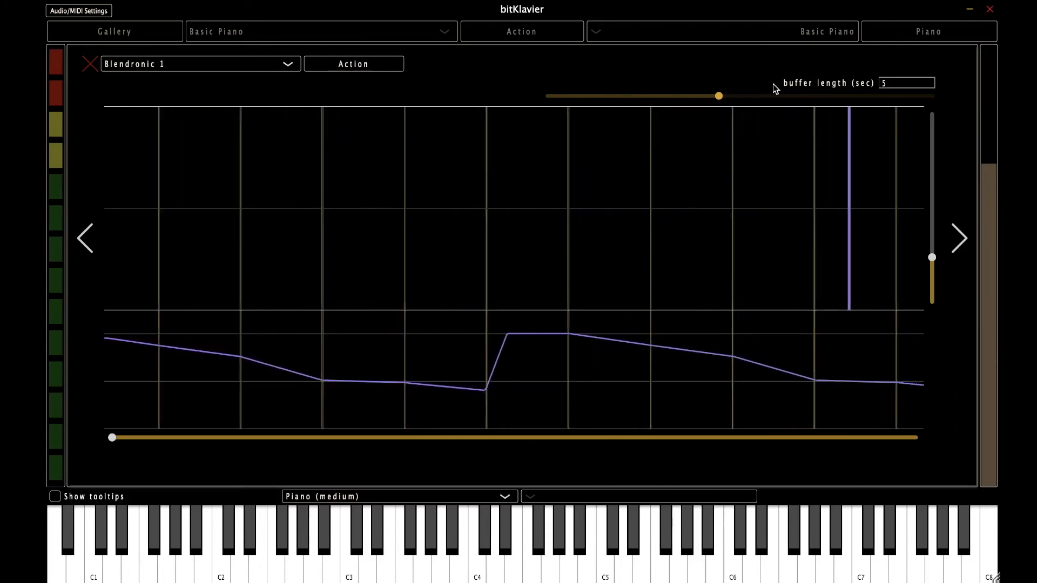
Step: Re-enter a 5 second buffer length and go back to the sequence rows page
click(890, 81)
key(BackSpace)
text(5)
key(Return)
click(81, 246)
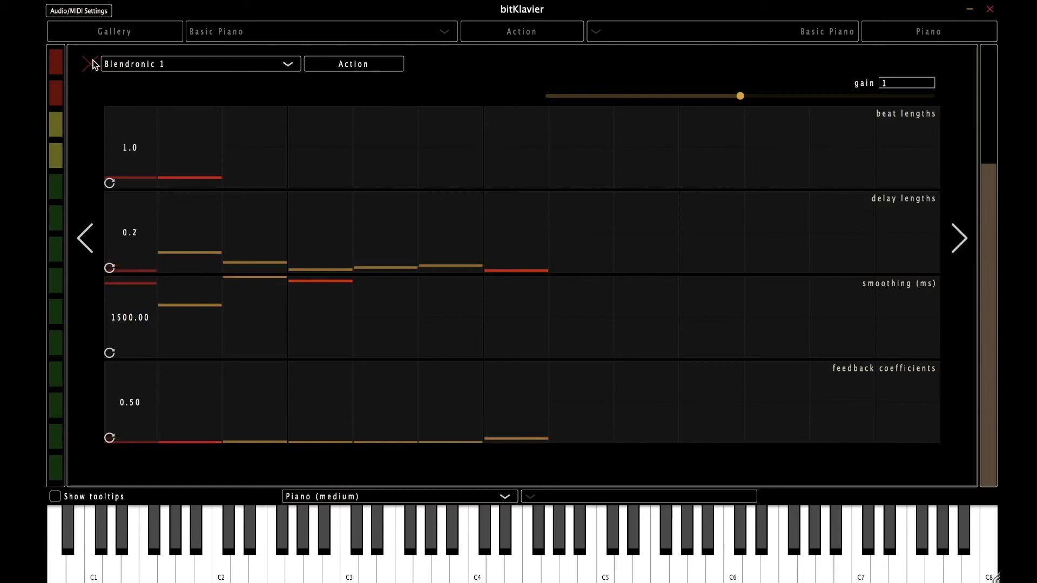
Step: Return to the buffer length page and start editing the buffer length value
click(964, 237)
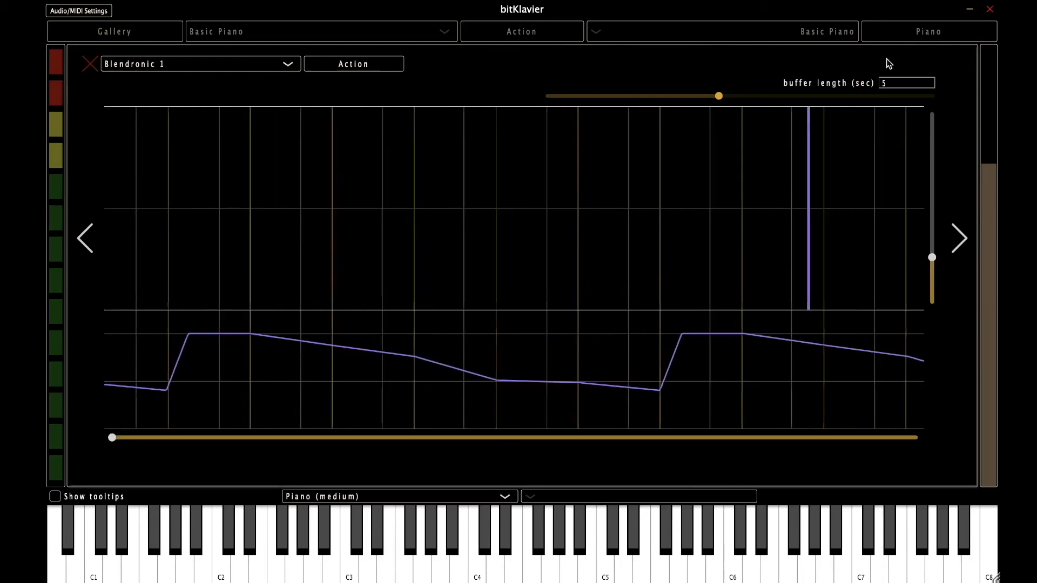
click(893, 83)
text(0.0)
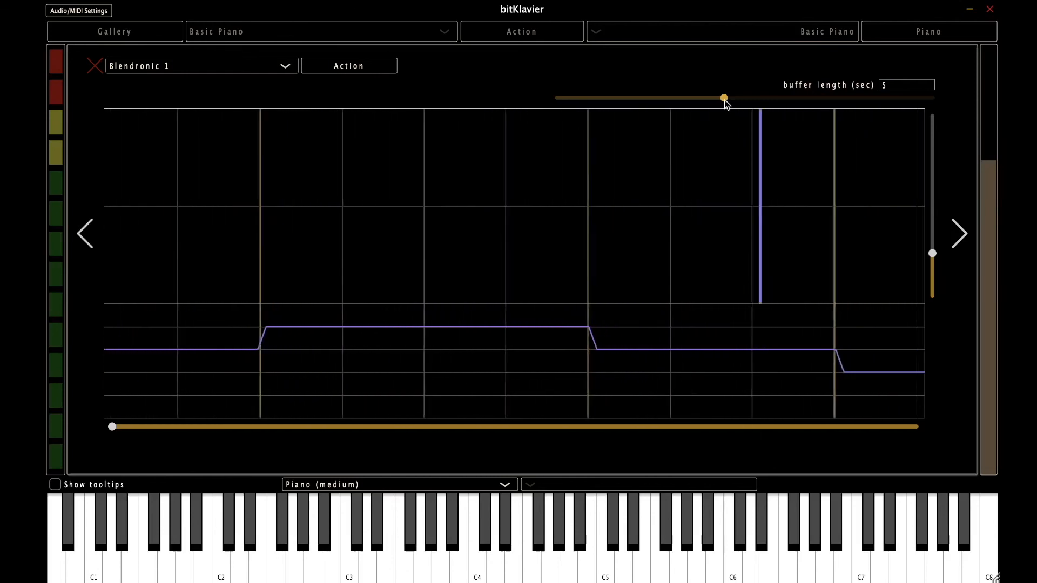
Step: Set the Blendronic buffer length to 0.5 seconds, then return to the sequence rows
drag(726, 101, 548, 105)
key(BackSpace)
text(0.5)
key(Return)
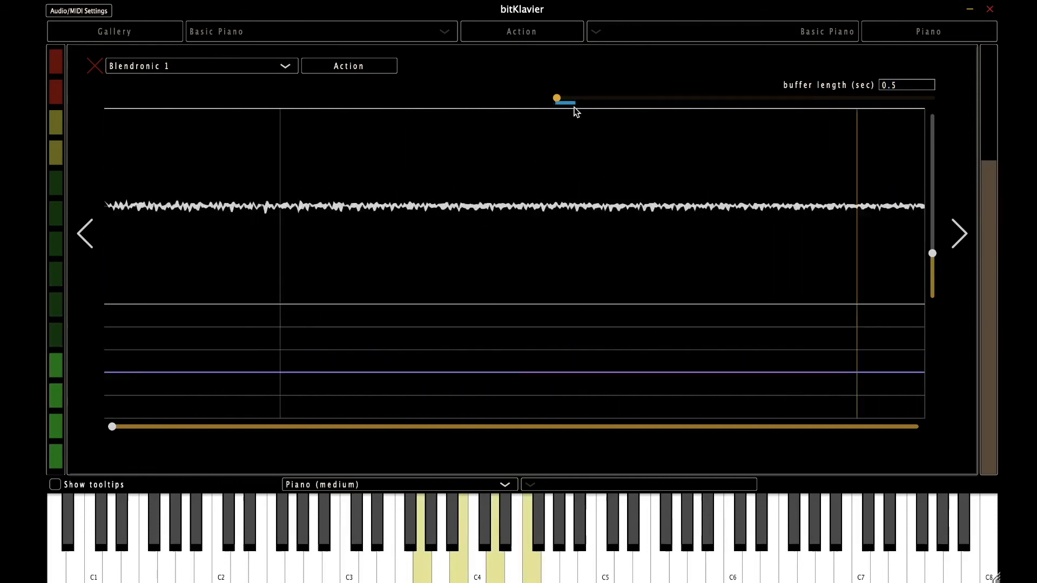
click(85, 237)
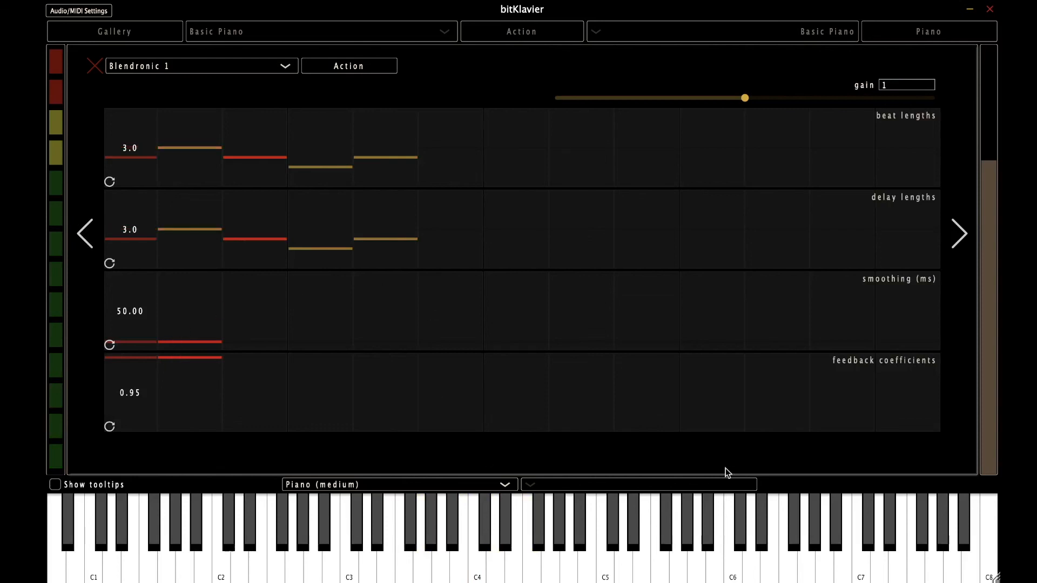
Step: On the buffer length page, enter a buffer length of 0.01 seconds
click(956, 234)
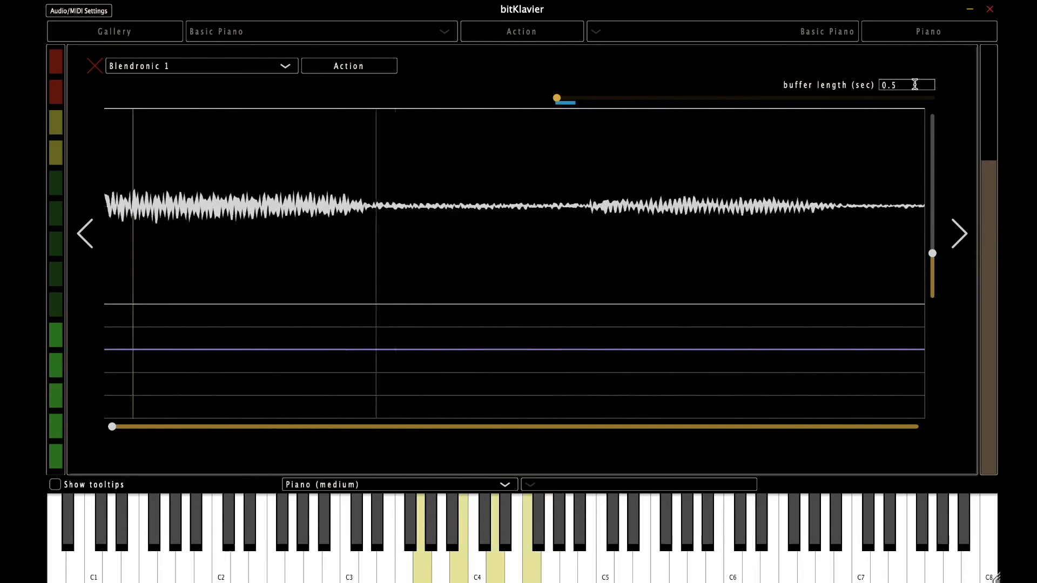
click(886, 85)
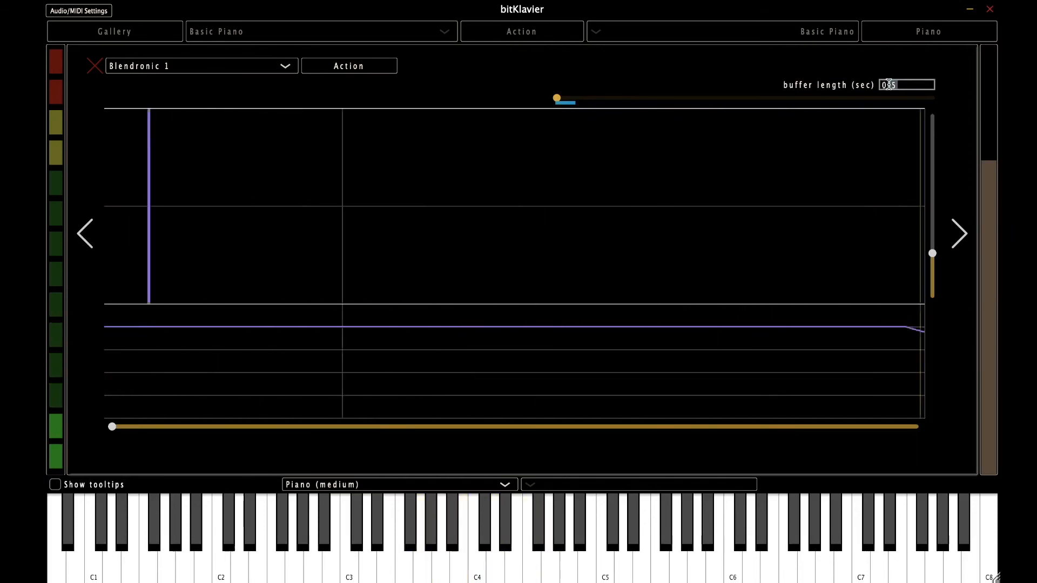
text(00)
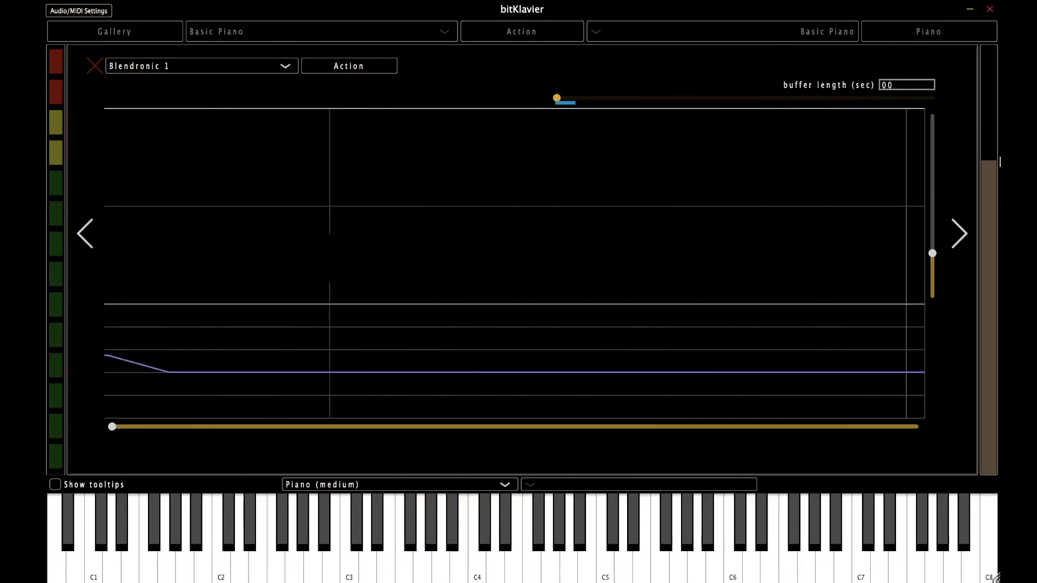
key(BackSpace)
text(.01)
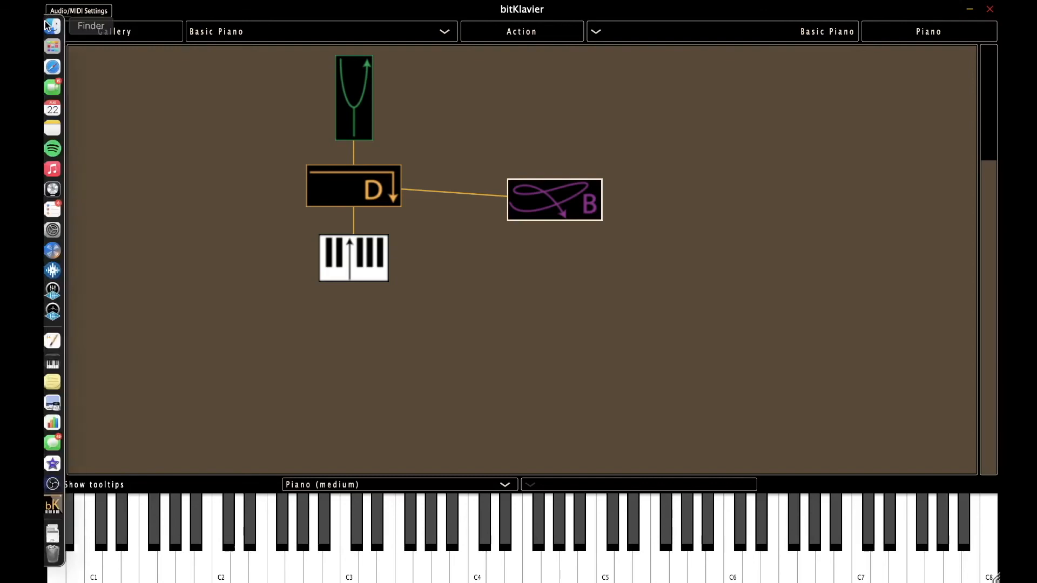
Step: Open bitKlavier's music folder in Finder and select both Machines For Listening PDFs
click(45, 22)
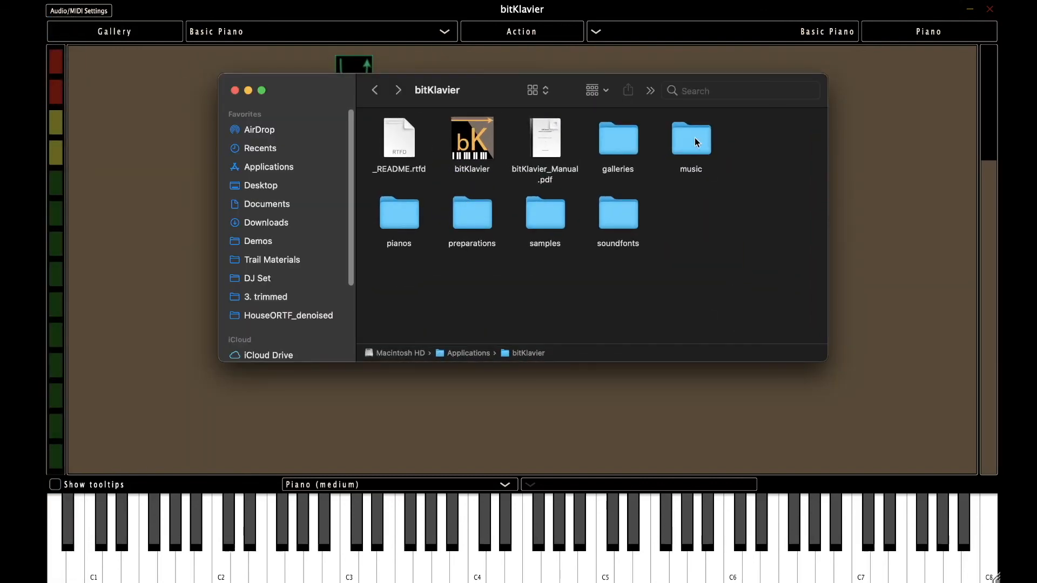
double_click(694, 139)
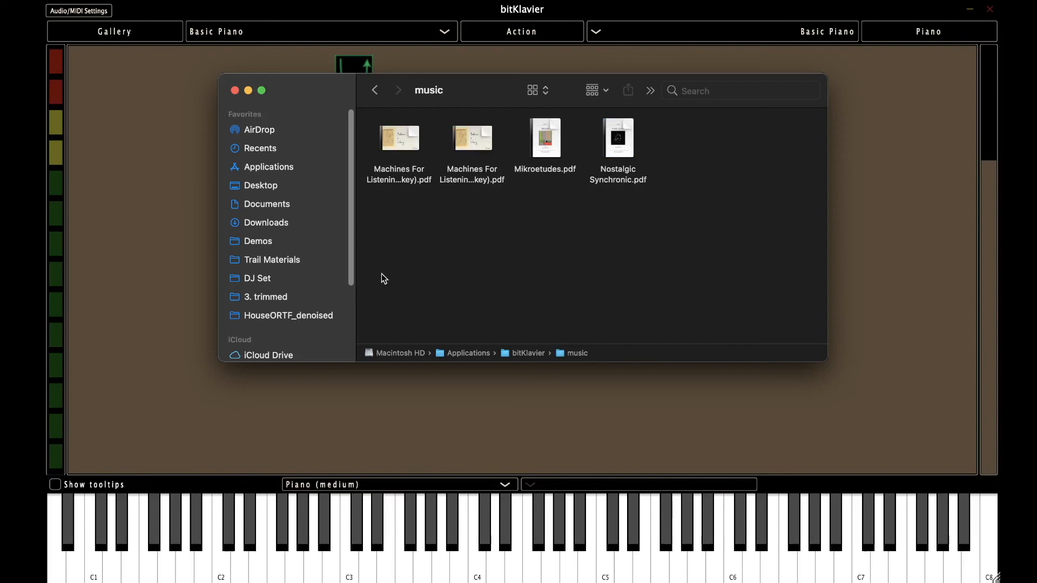
click(389, 136)
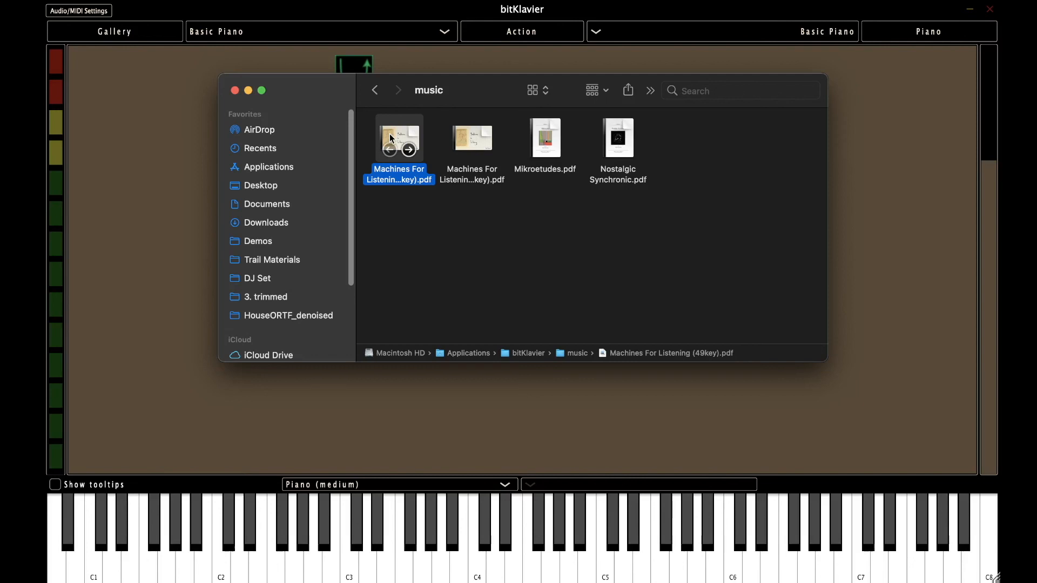
click(472, 132)
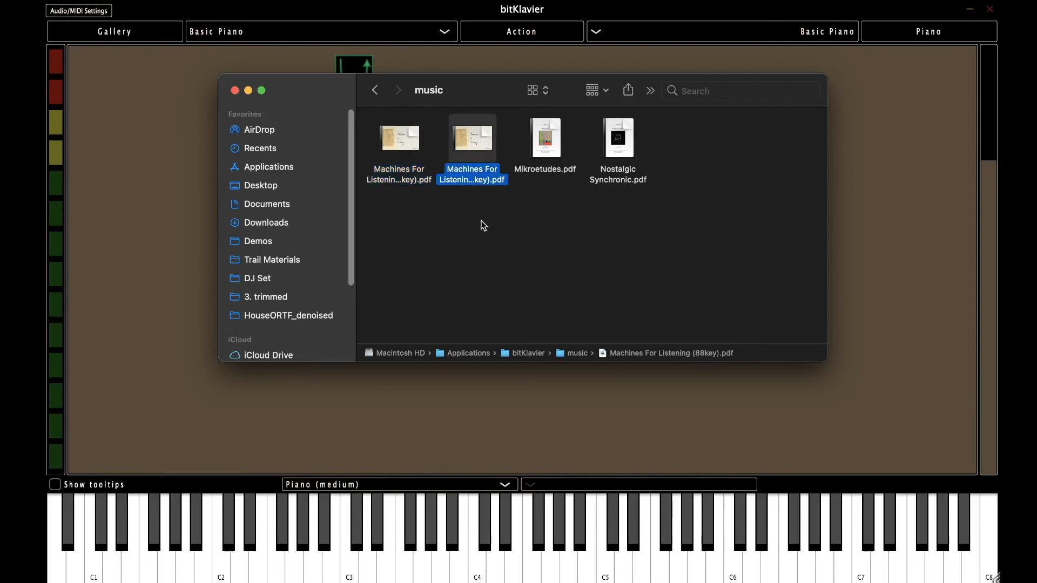